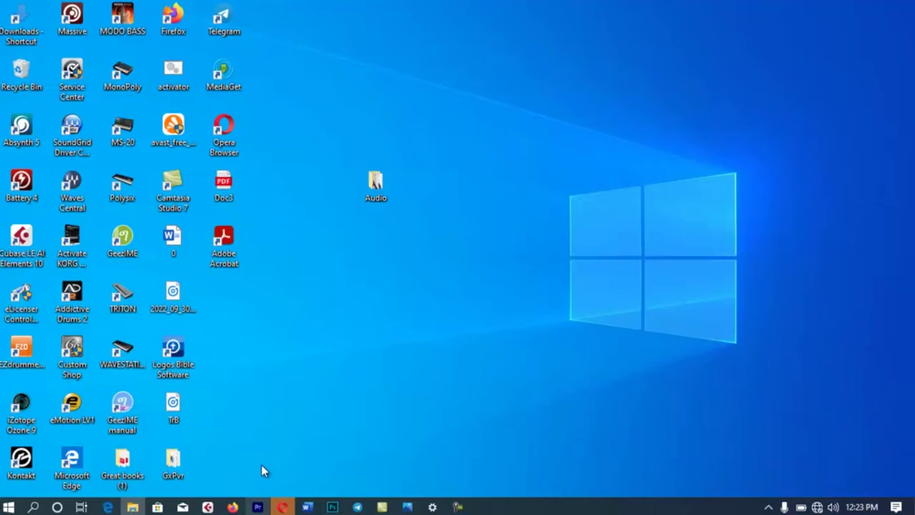
Step: Switch to Adobe Premiere Pro and play the sequence to hear the music clip on track A2
left_click(257, 508)
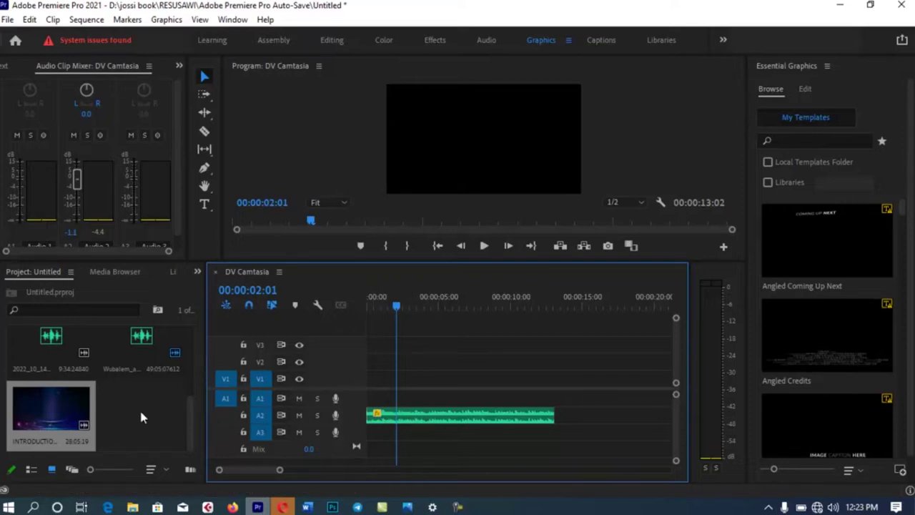
left_click(418, 418)
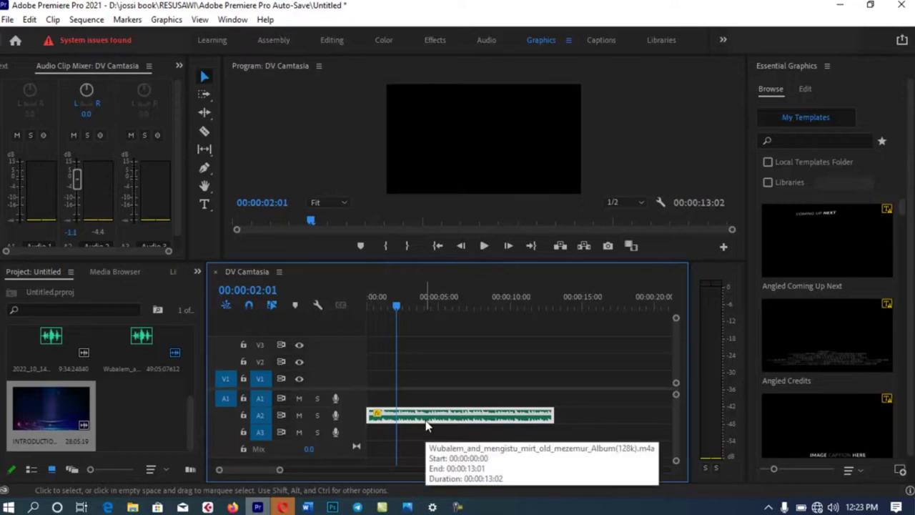
key("space")
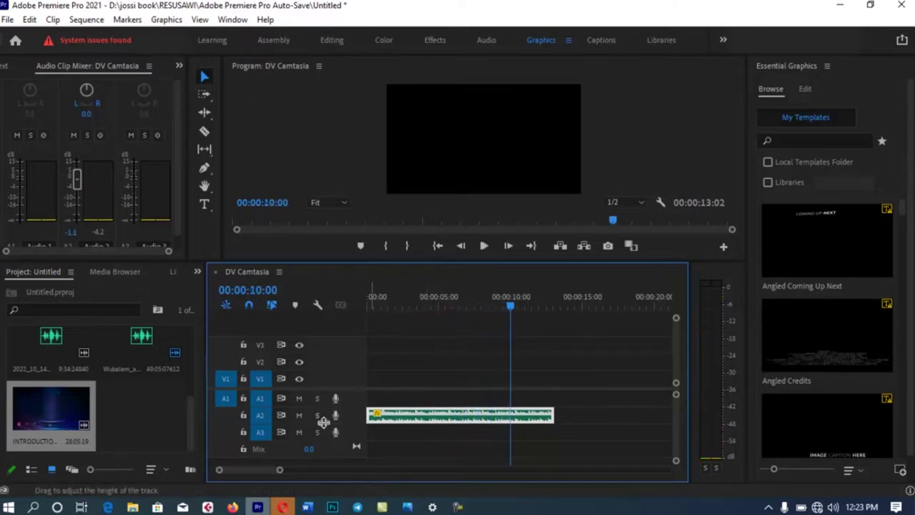
Step: Place the INTRODUCTION 1.mp4 video at the start of the DV Camtasia sequence on tracks V1 and A1
left_click(160, 435)
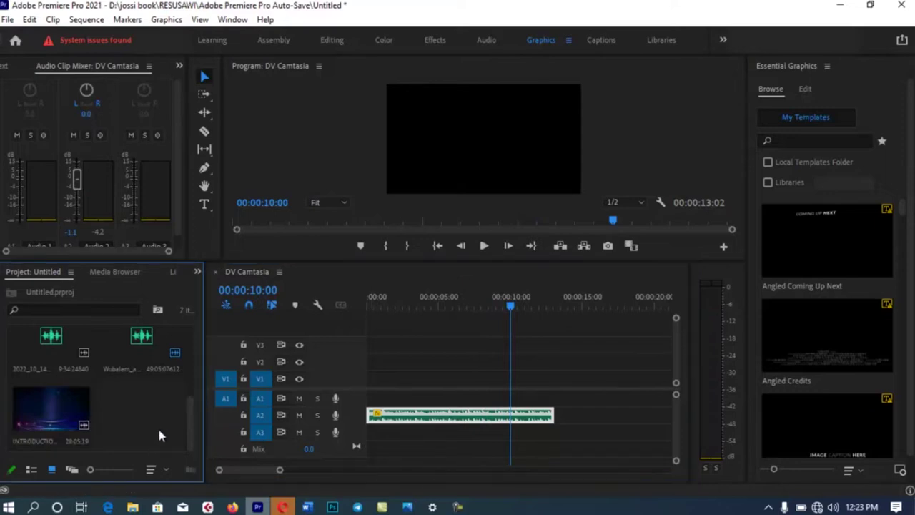
left_click_drag(54, 419, 370, 384)
left_click_drag(792, 265, 790, 263)
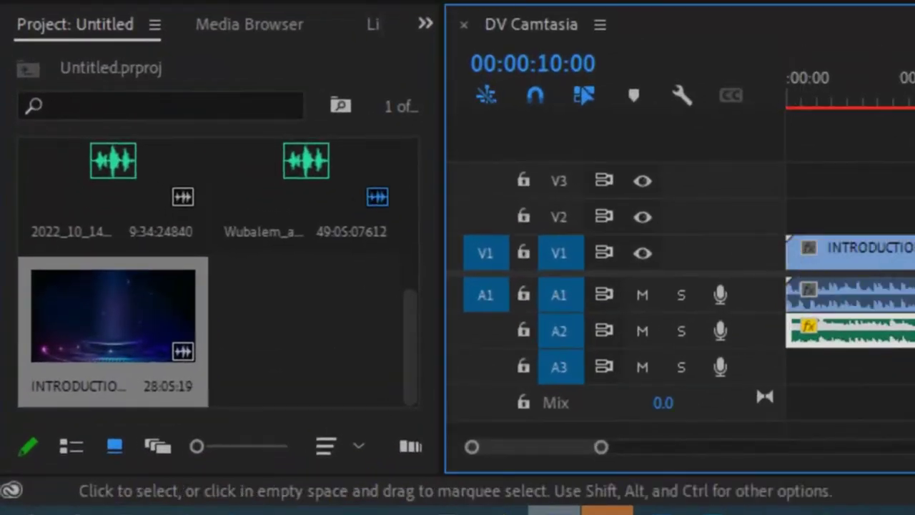
left_click_drag(604, 447, 399, 464)
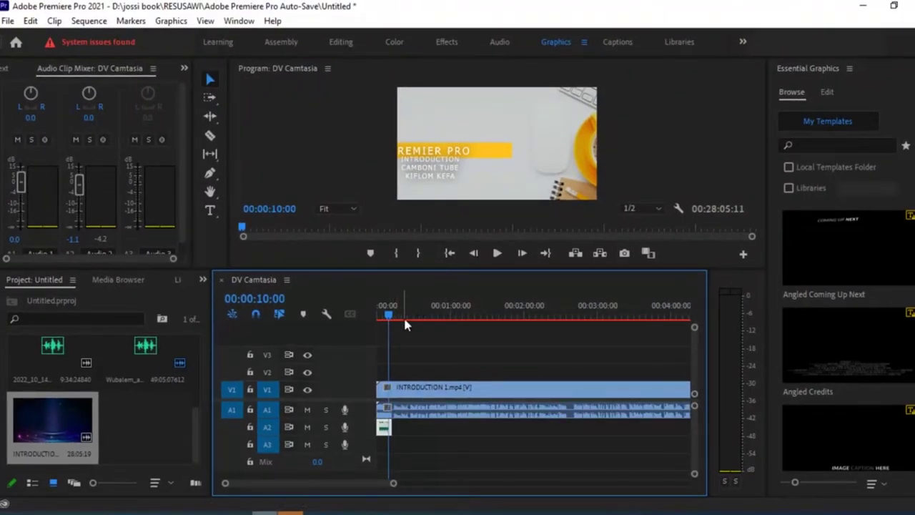
Step: Play the sequence from the 10-second mark and again from about 22 seconds to check picture and sound
key("space")
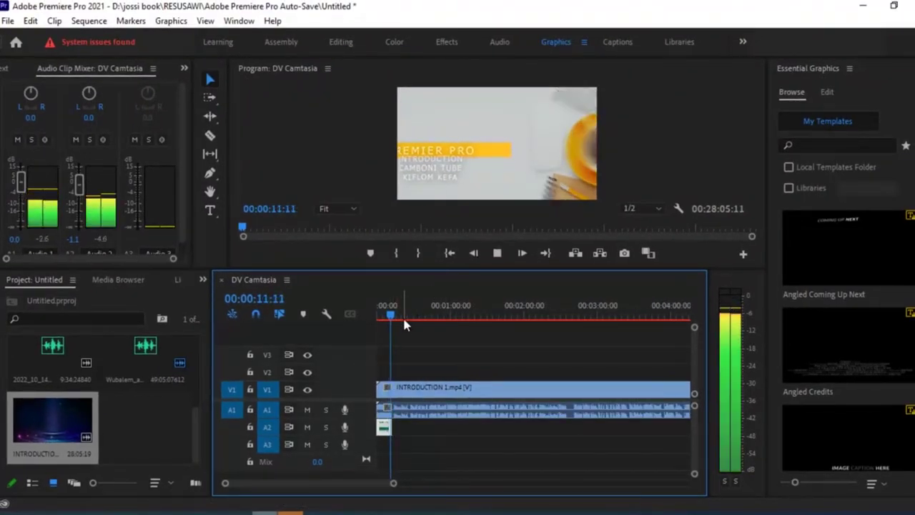
left_click(403, 316)
key("space")
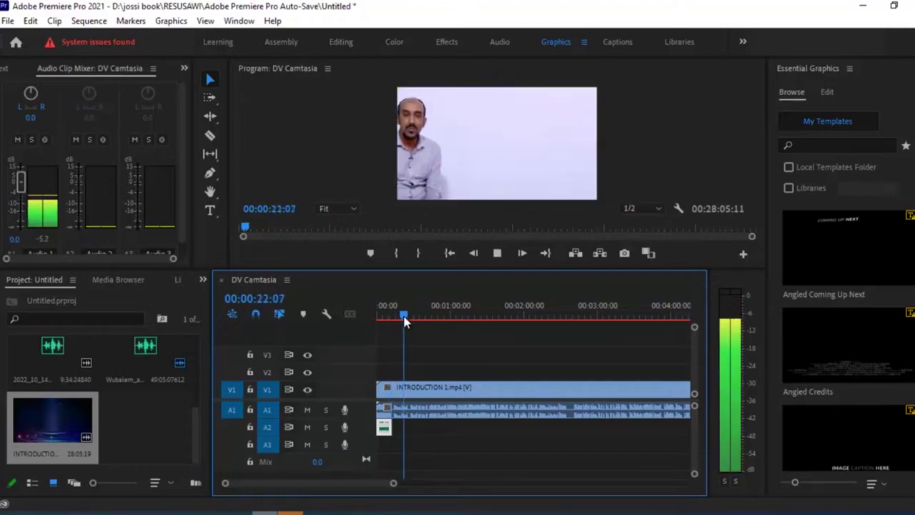
key("space")
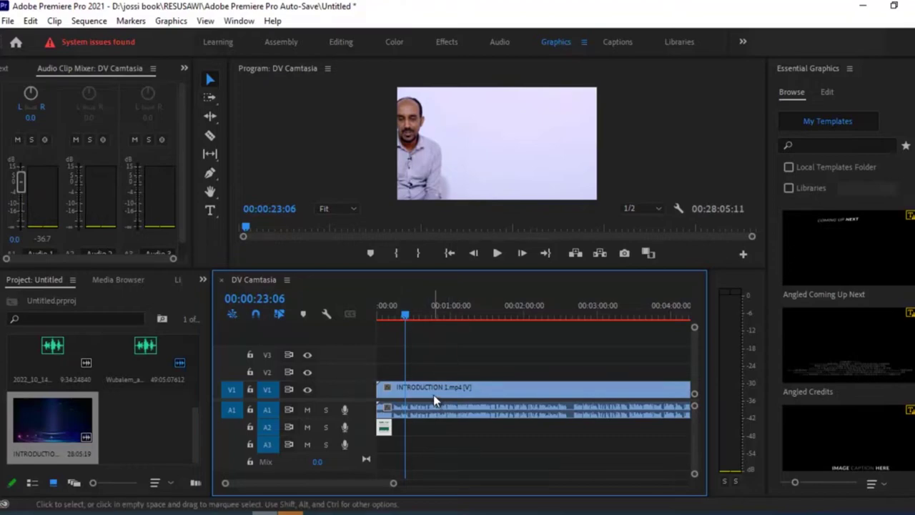
Step: Apply Set to Frame Size to the INTRODUCTION 1.mp4 clip in the timeline
left_click(499, 388)
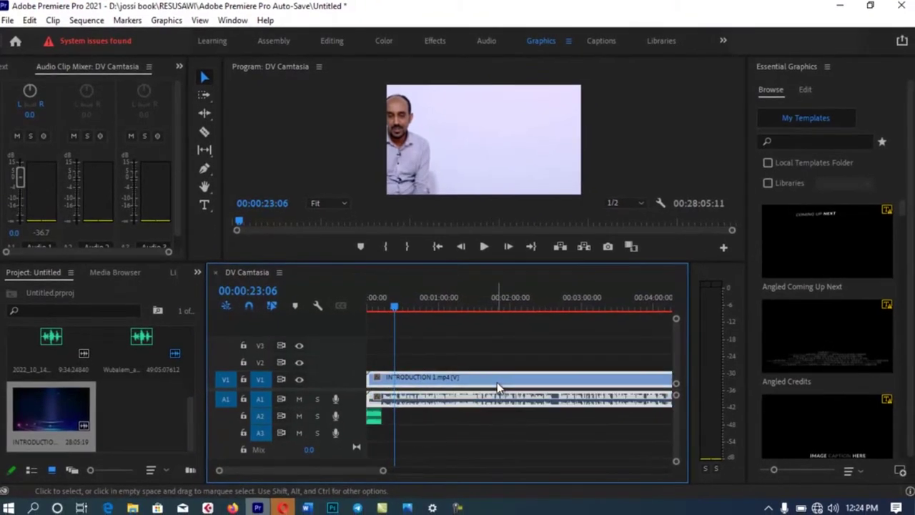
right_click(498, 387)
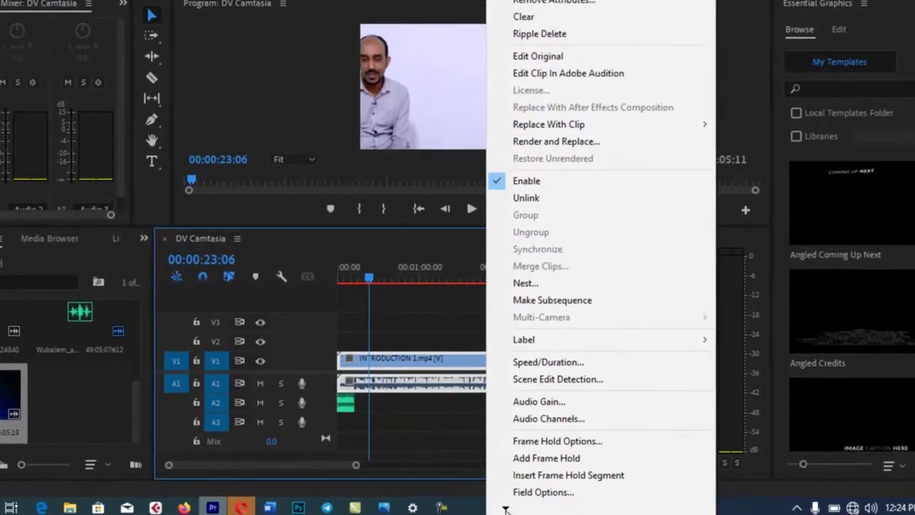
mouse_move(514, 508)
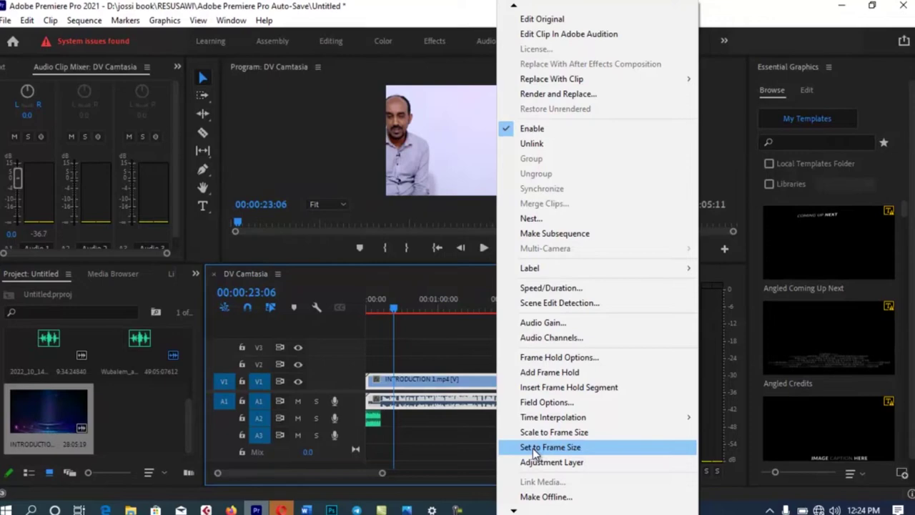
left_click(532, 449)
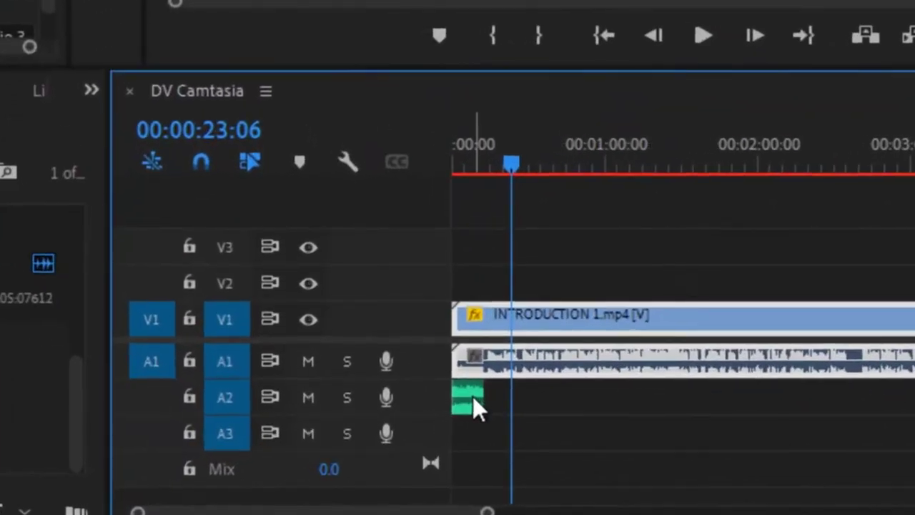
Step: Move the music clip on A2 to just past the one-minute mark and preview the sequence
left_click_drag(432, 405, 643, 391)
key("space")
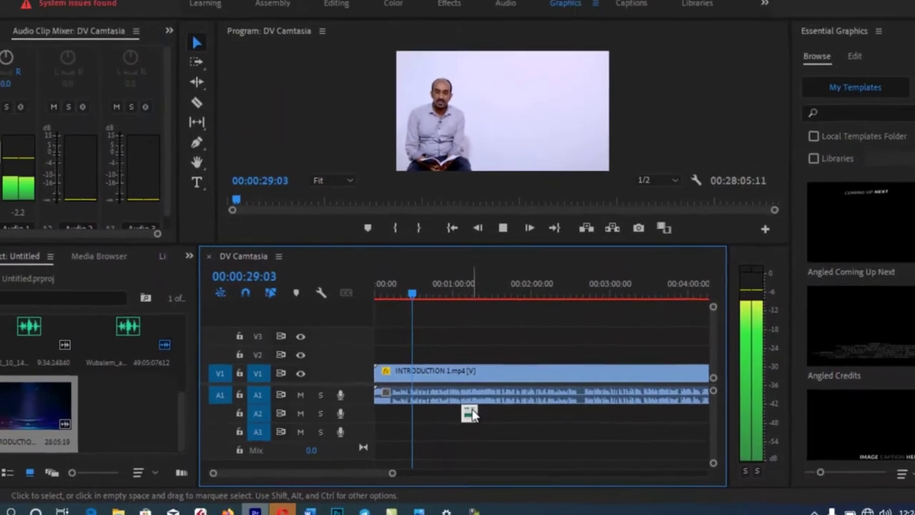
key("space")
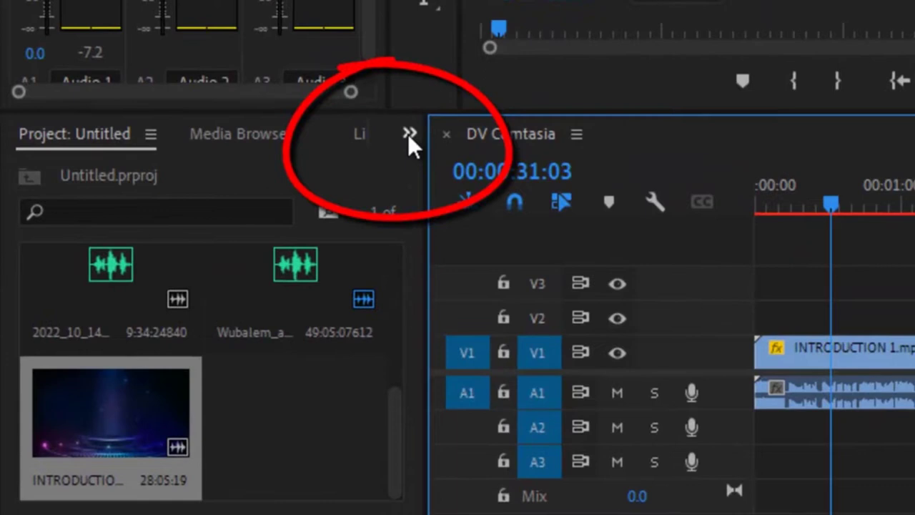
Step: Show the Effects library, collapse Audio Transitions and expand the Amplitude and Compression group under Audio Effects
left_click(409, 136)
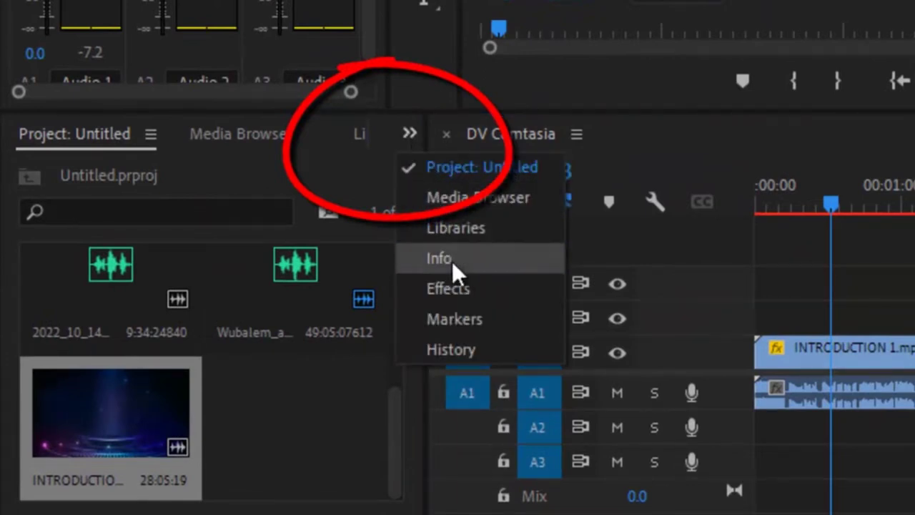
left_click(450, 289)
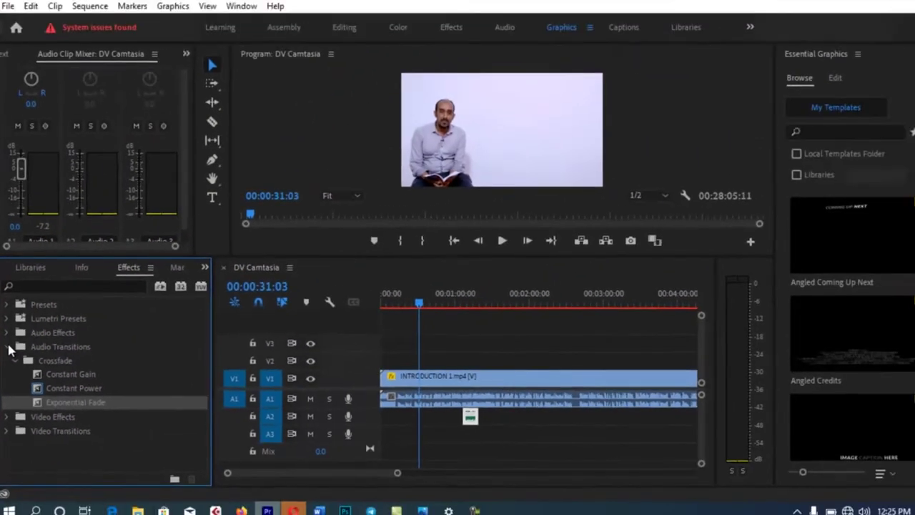
left_click(8, 346)
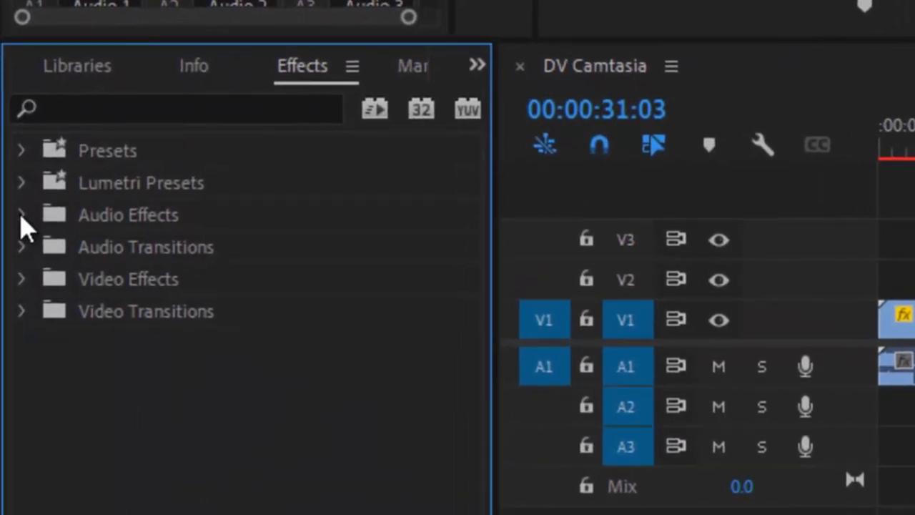
left_click(22, 215)
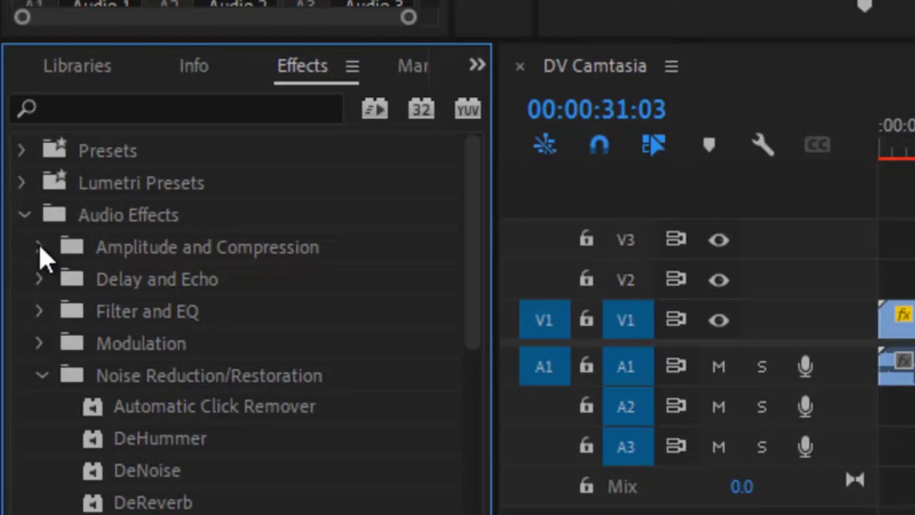
left_click(40, 248)
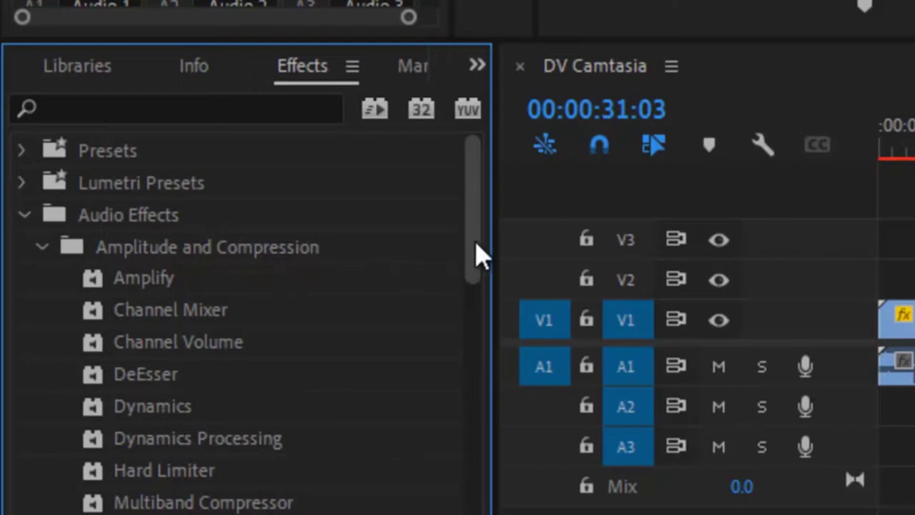
Step: Apply the Multiband Compressor audio effect to the INTRODUCTION 1.mp4 audio on track A1
left_click_drag(480, 254, 484, 196)
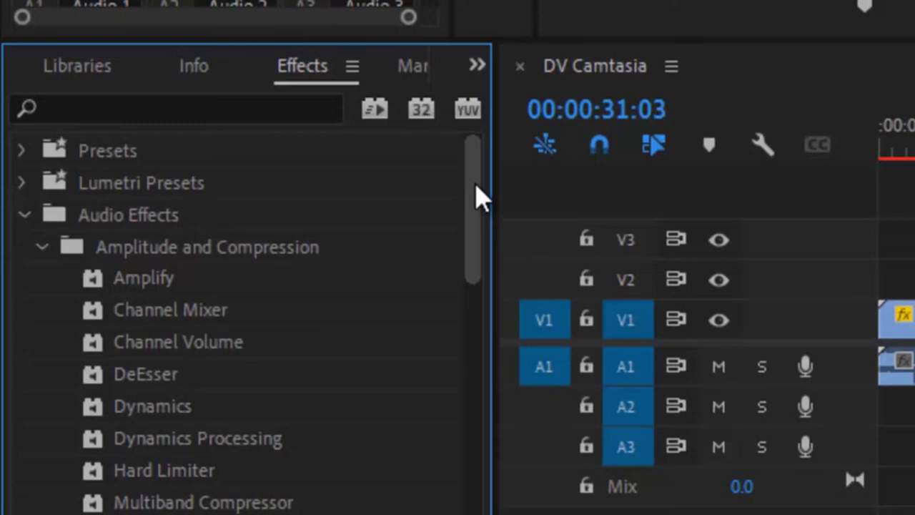
scroll(480, 200, "down", 1)
scroll(481, 199, "up", 1)
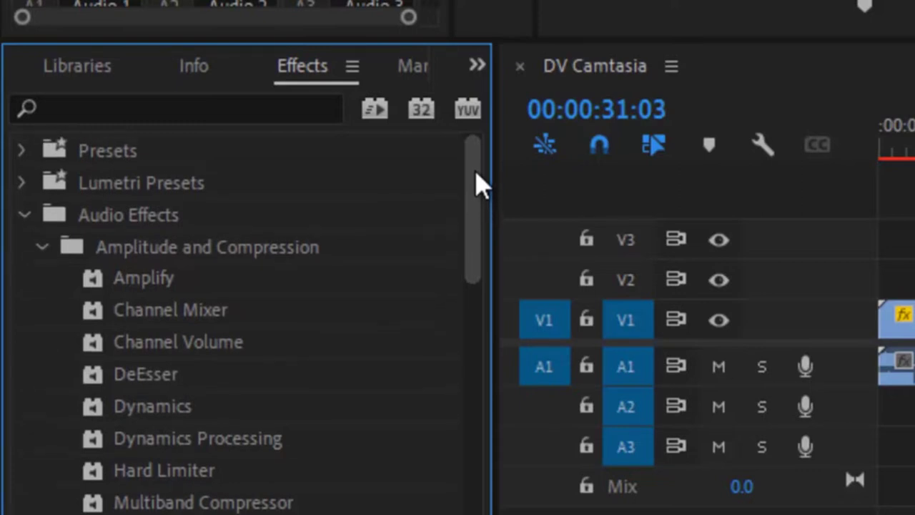
left_click_drag(478, 183, 484, 218)
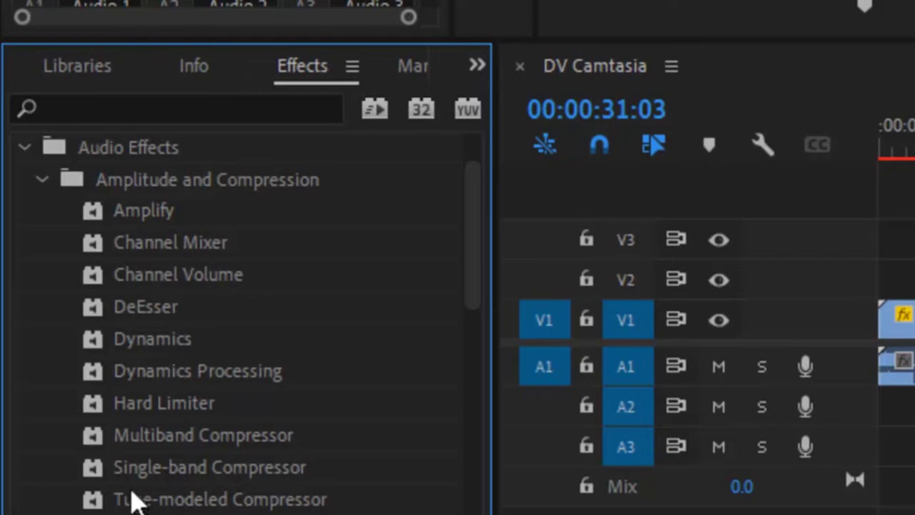
left_click(145, 440)
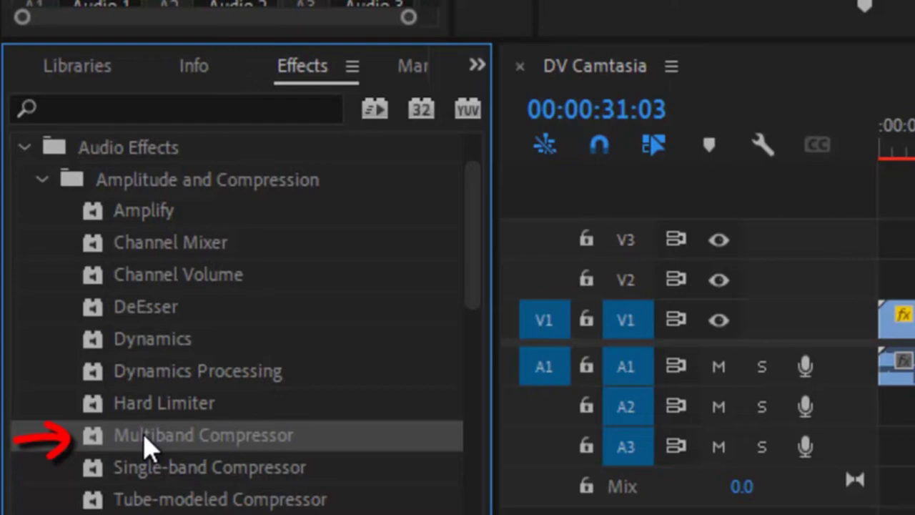
left_click_drag(145, 445, 914, 394)
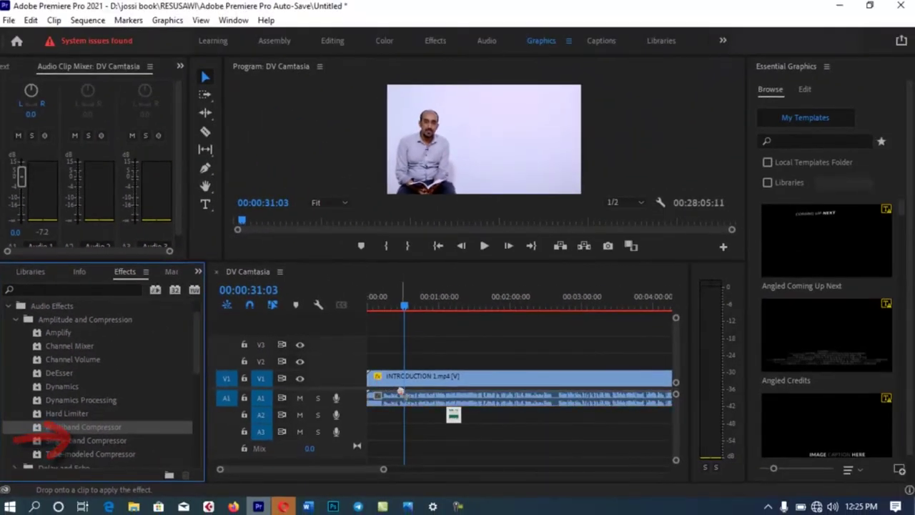
left_click_drag(401, 393, 404, 402)
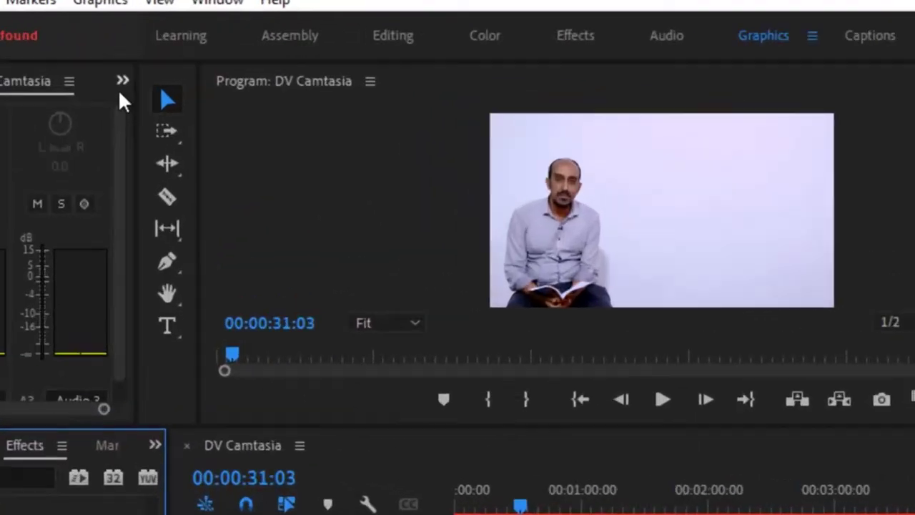
Step: Show the Effect Controls of the INTRODUCTION 1.mp4 clip and select its Multiband Compressor effect
left_click(180, 66)
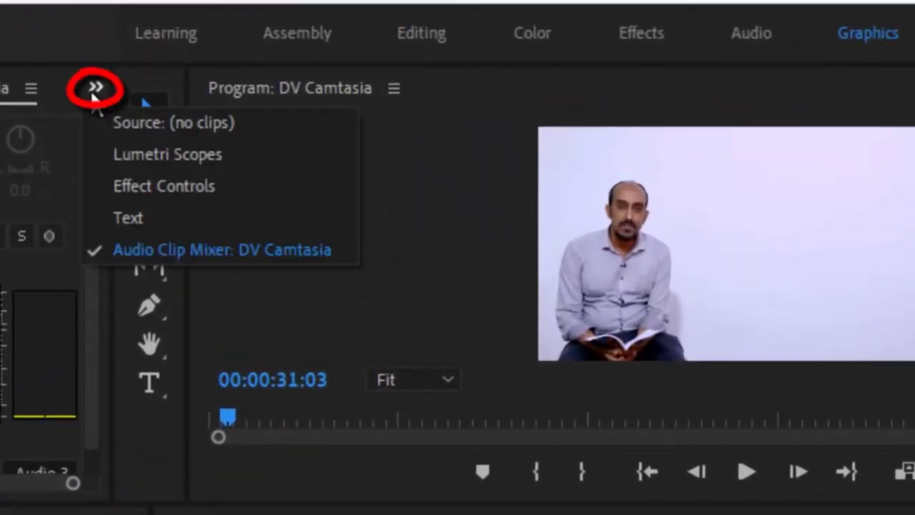
left_click(123, 184)
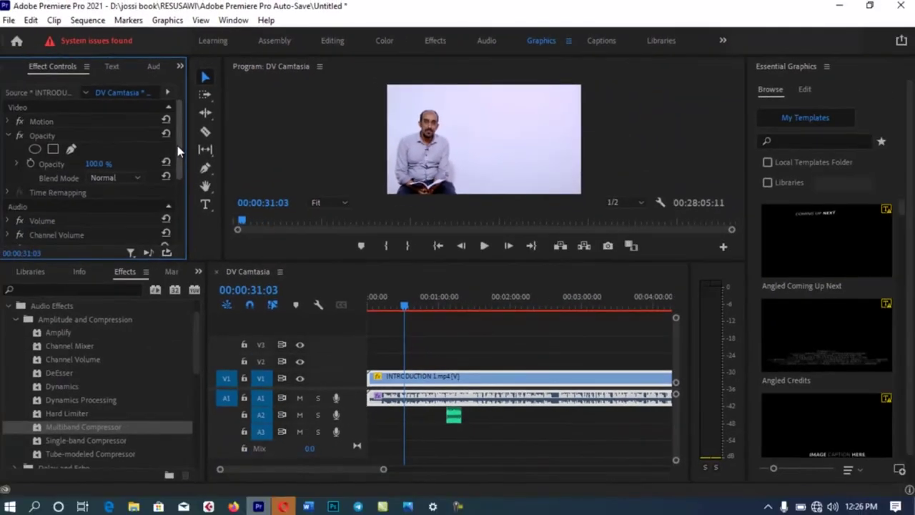
left_click_drag(178, 150, 178, 166)
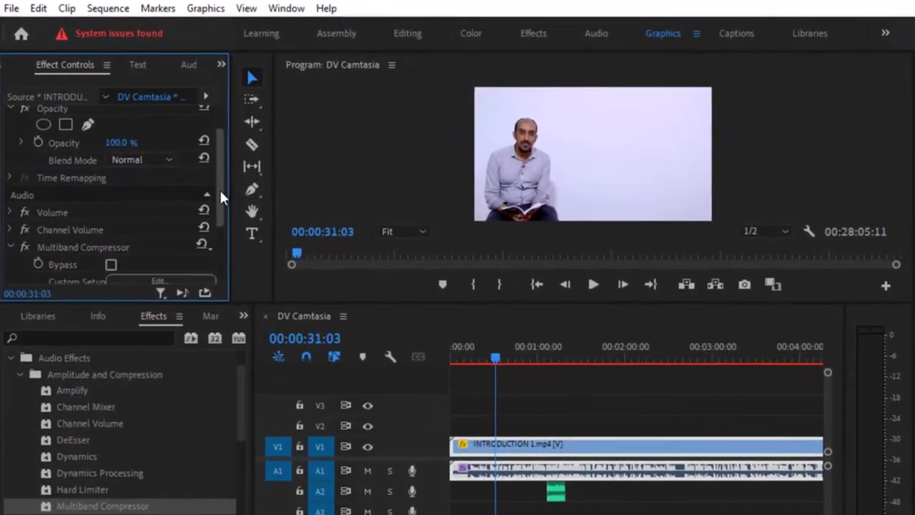
left_click_drag(220, 188, 235, 240)
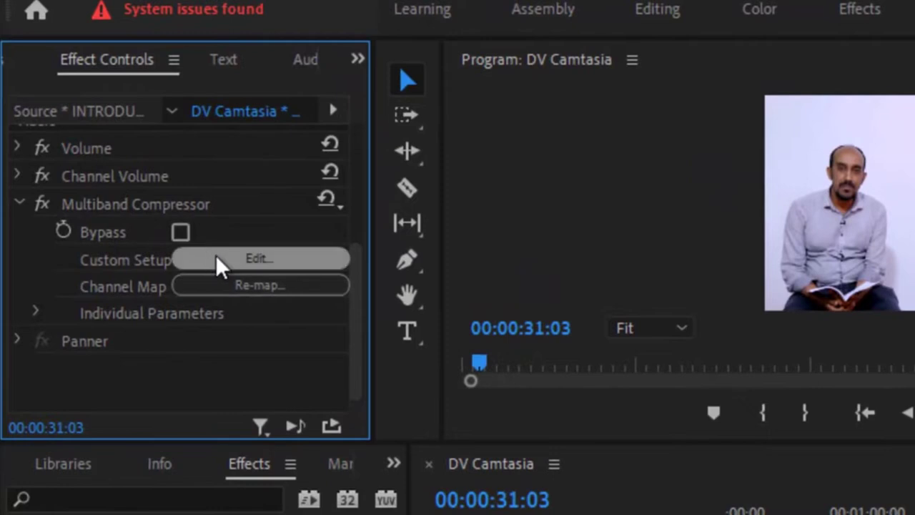
left_click(108, 203)
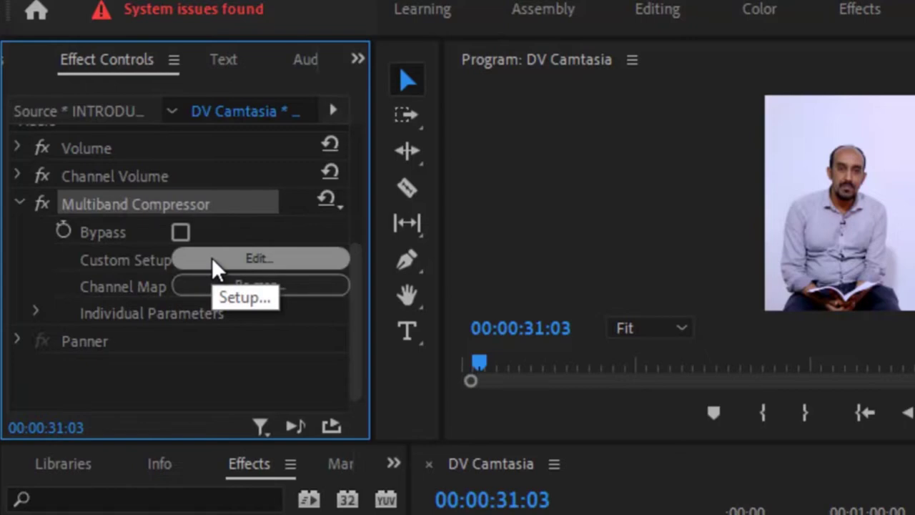
Step: Open the Multiband Compressor's custom setup during playback and view its list of presets without choosing one
key("space")
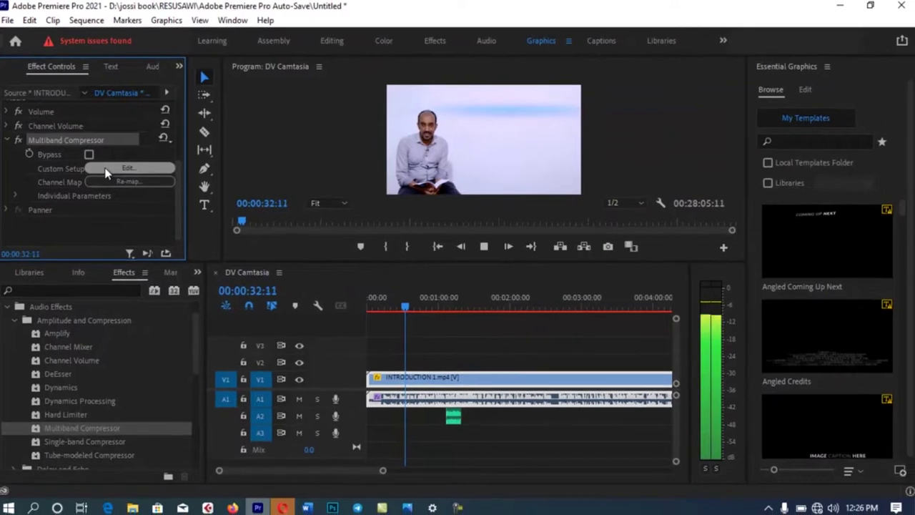
left_click(105, 170)
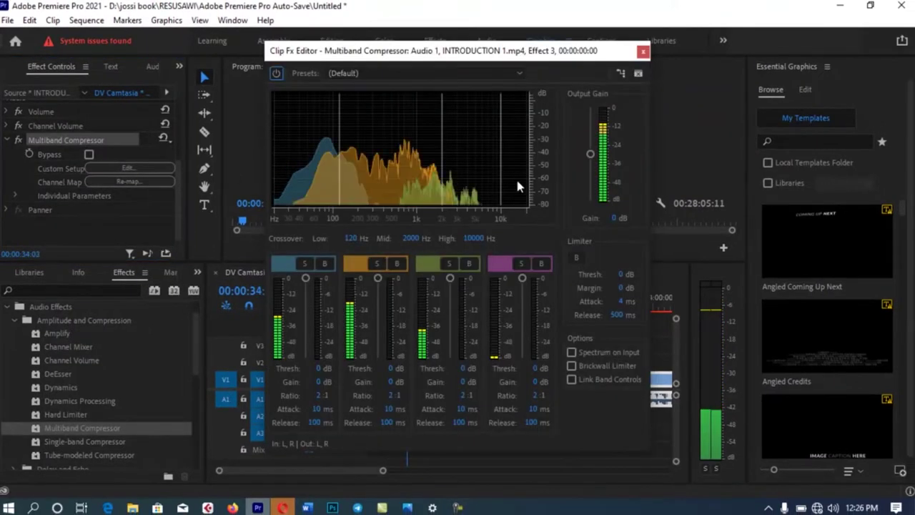
left_click(413, 72)
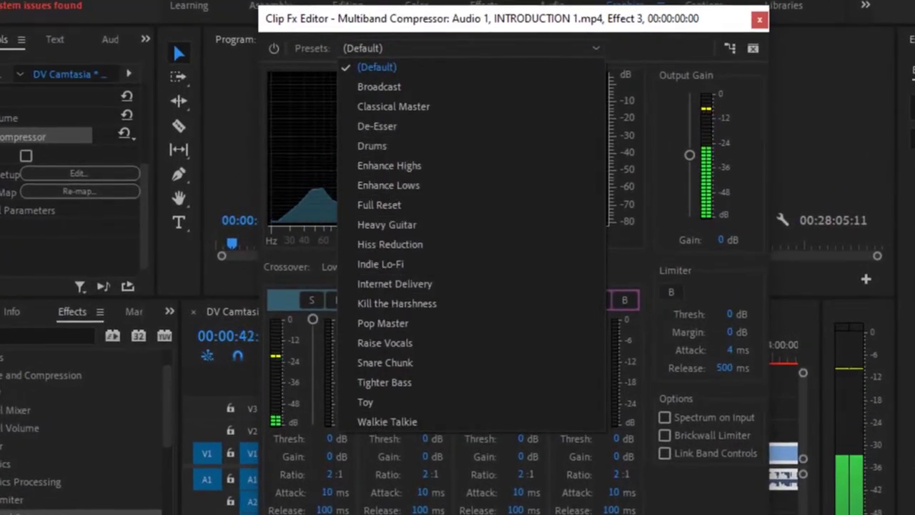
key("Escape")
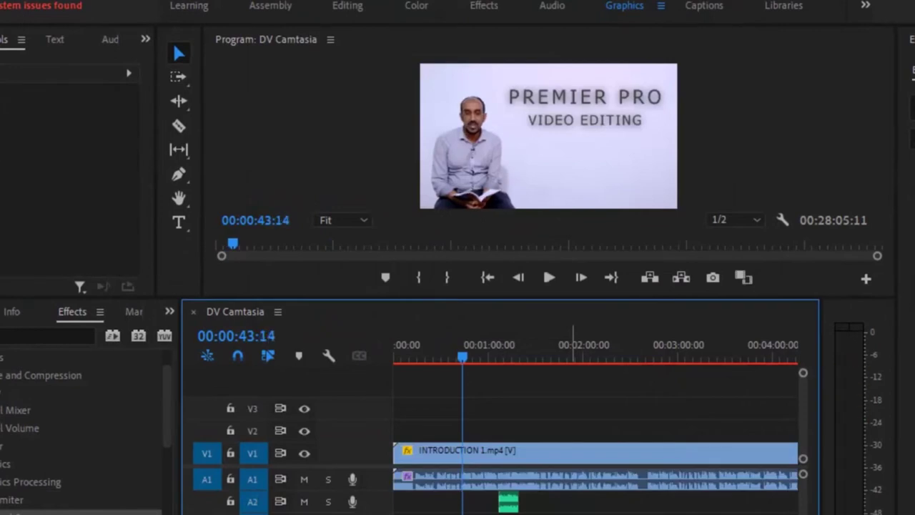
Step: Show the clip's Effect Controls and choose the Classical Master preset in the Multiband Compressor's custom setup
left_click(144, 38)
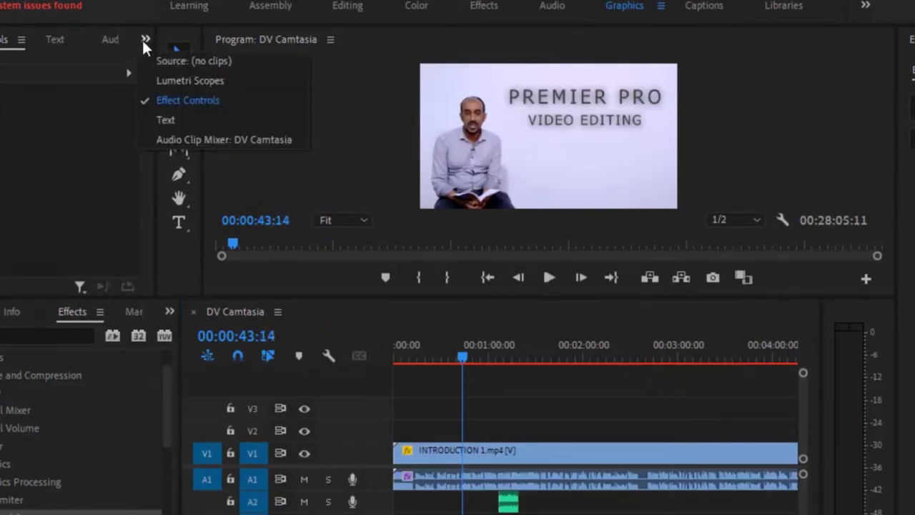
left_click(166, 100)
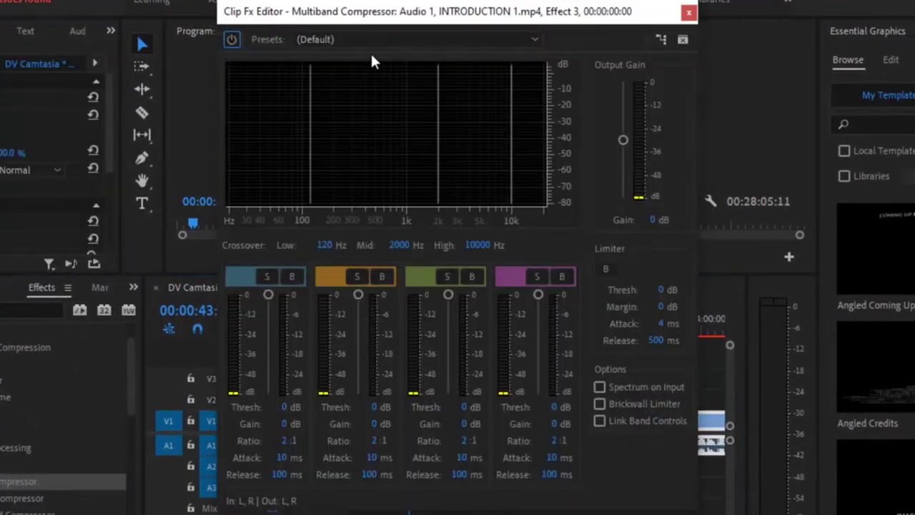
left_click(428, 41)
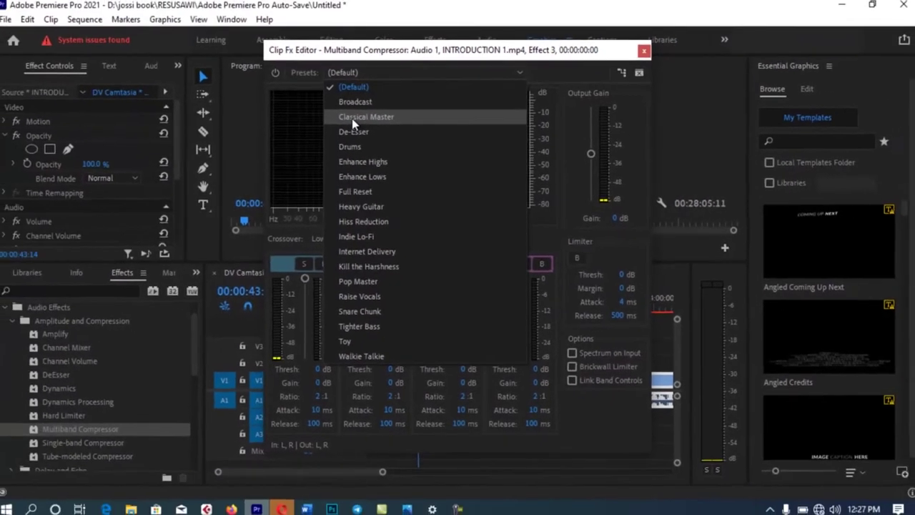
key("Escape")
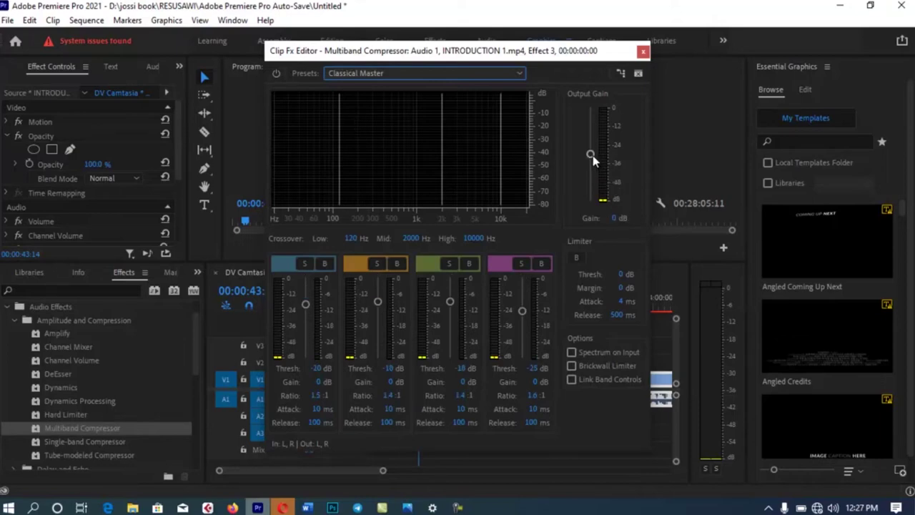
Step: Raise the Multiband Compressor's output gain to about 12 dB, close its editor and play the sequence briefly to listen
left_click_drag(592, 156, 593, 134)
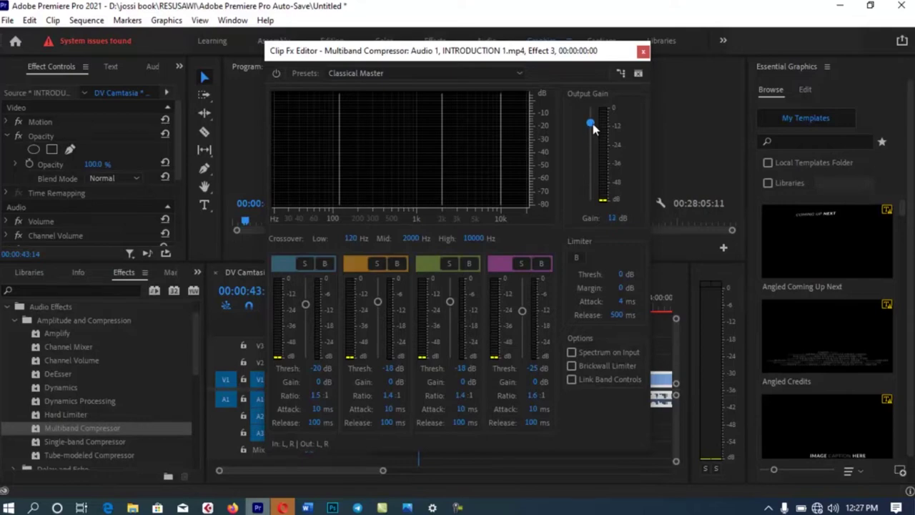
left_click(643, 53)
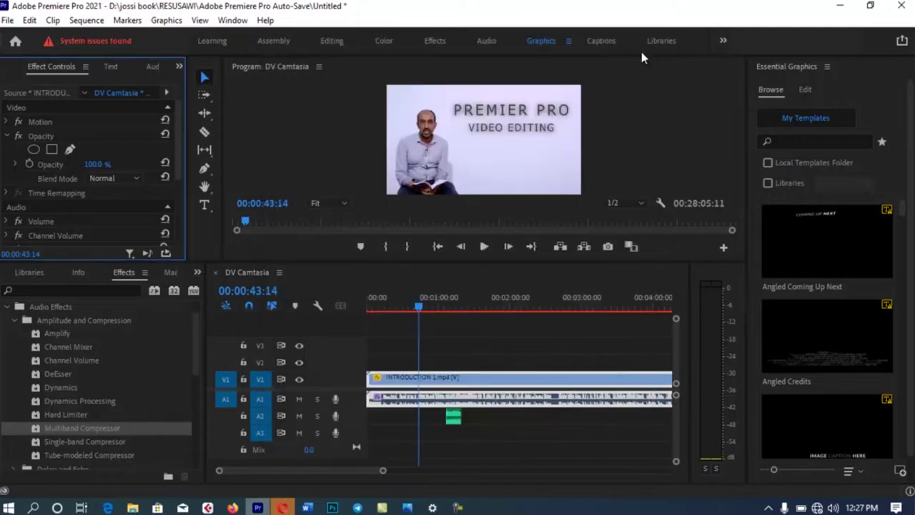
key("space")
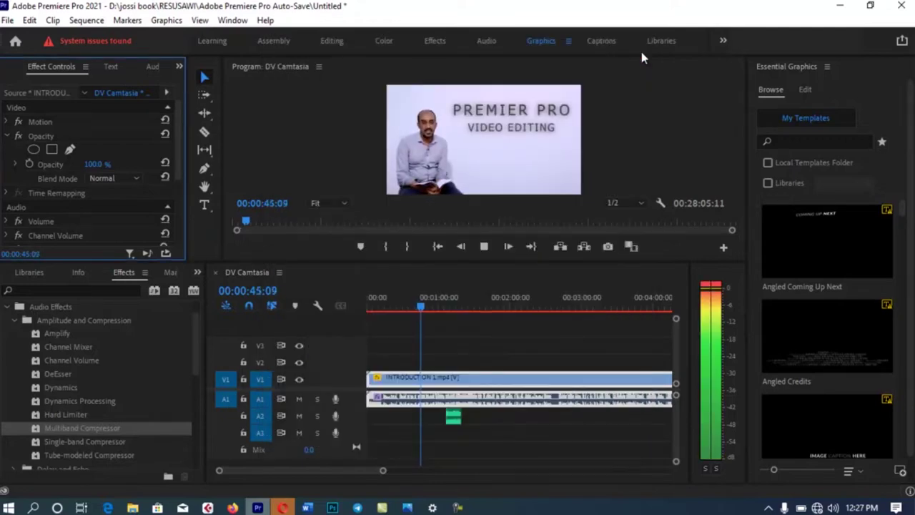
key("space")
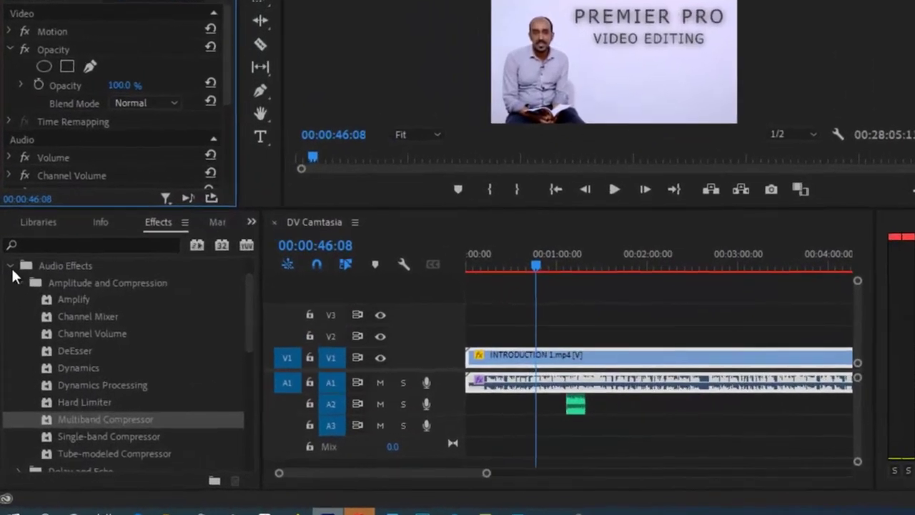
Step: Collapse the Amplitude and Compression and Noise Reduction/Restoration groups under Audio Effects
left_click(11, 266)
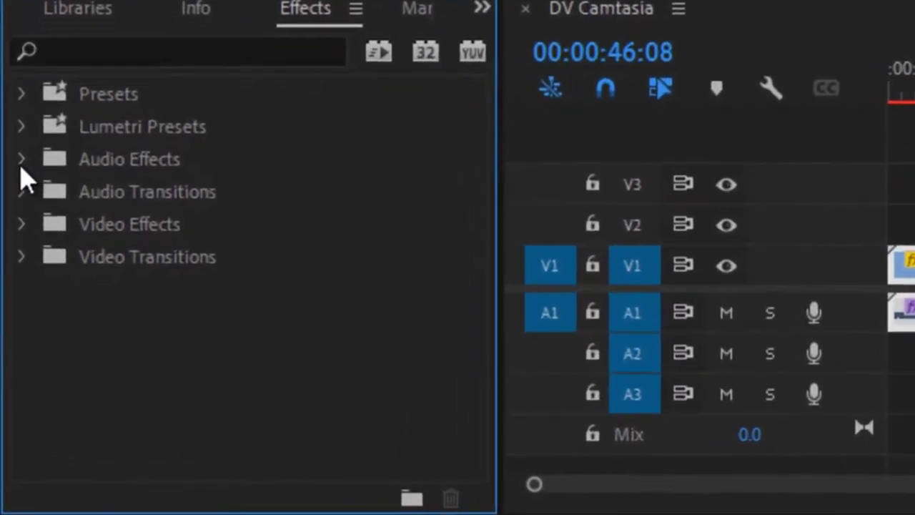
left_click(21, 162)
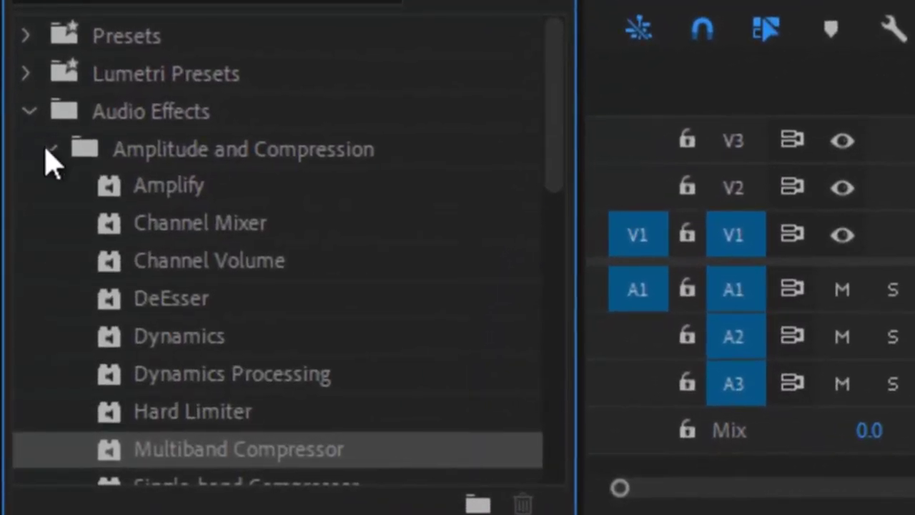
left_click(47, 150)
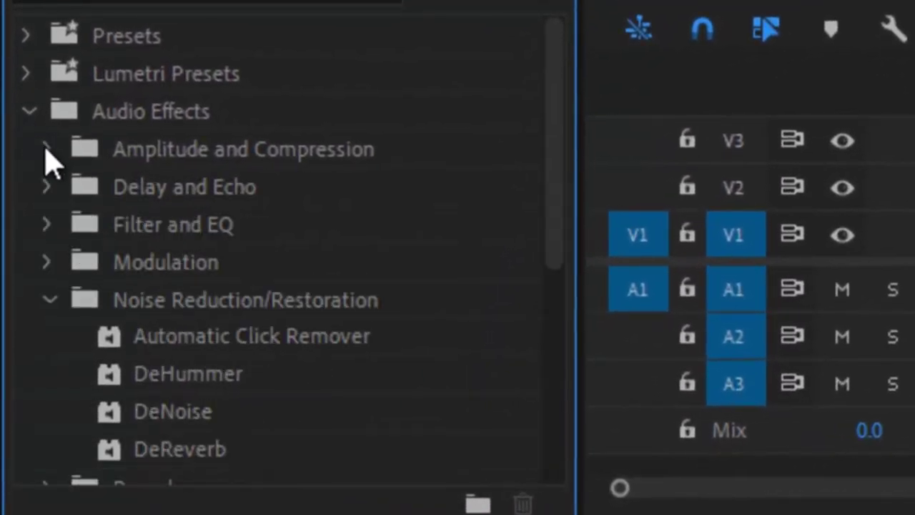
left_click(49, 306)
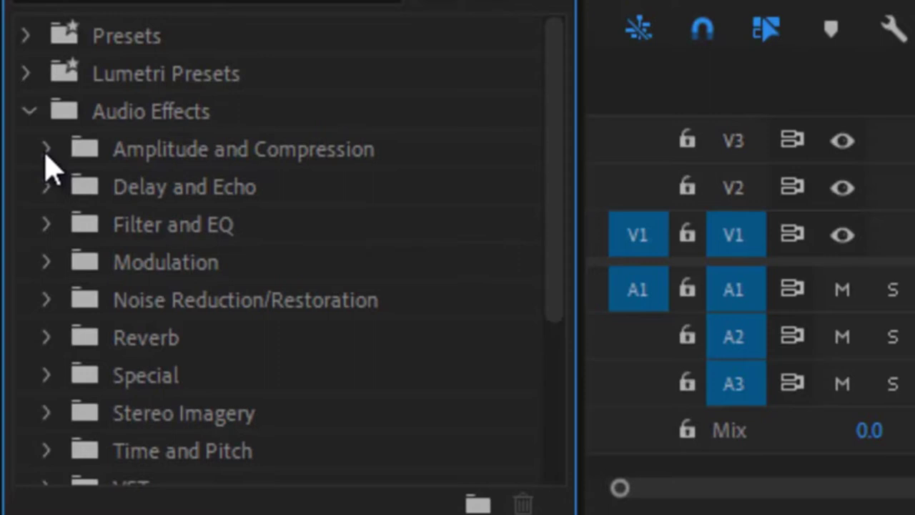
Step: Apply the Parametric Equalizer effect from the Filter and EQ group to the INTRODUCTION 1.mp4 audio on track A1
left_click(46, 224)
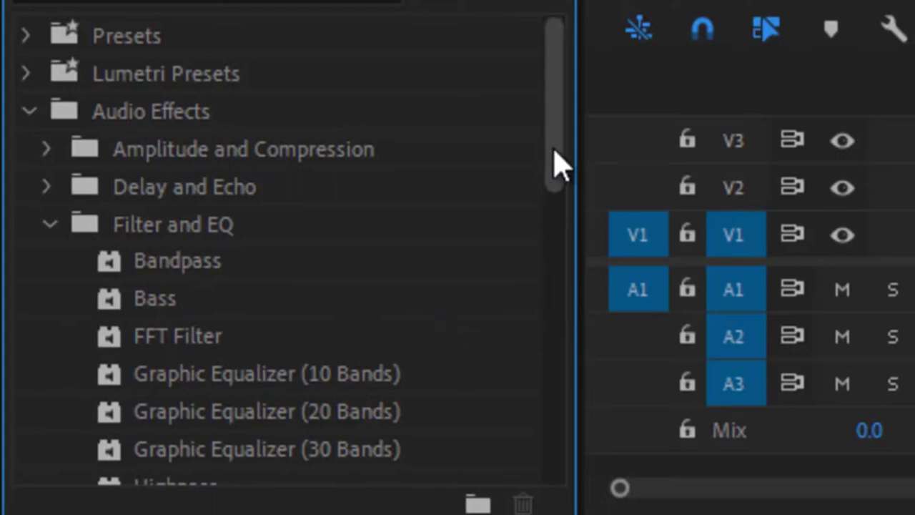
left_click_drag(555, 164, 575, 294)
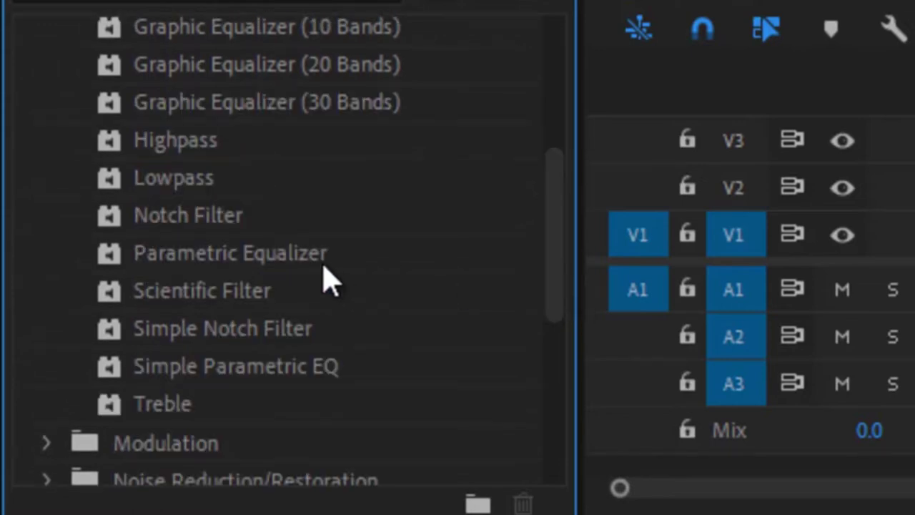
left_click(300, 256)
left_click_drag(306, 270, 399, 404)
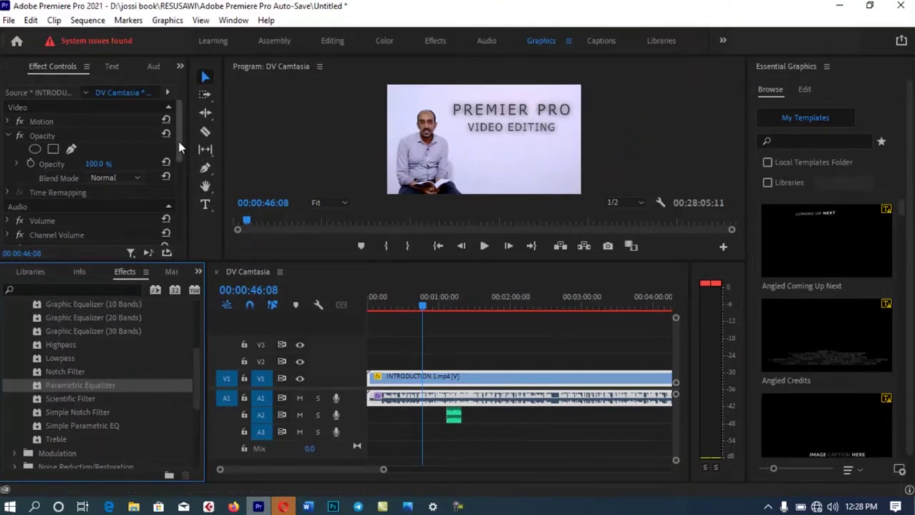
Step: Open the Parametric Equalizer's custom setup for the INTRODUCTION 1.mp4 clip and play the sequence
scroll(179, 146, "down", 5)
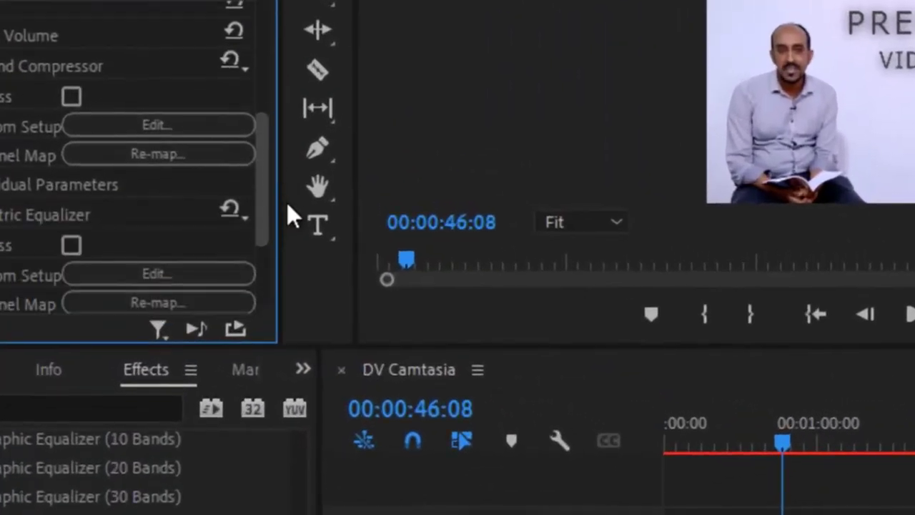
scroll(287, 203, "down", 2)
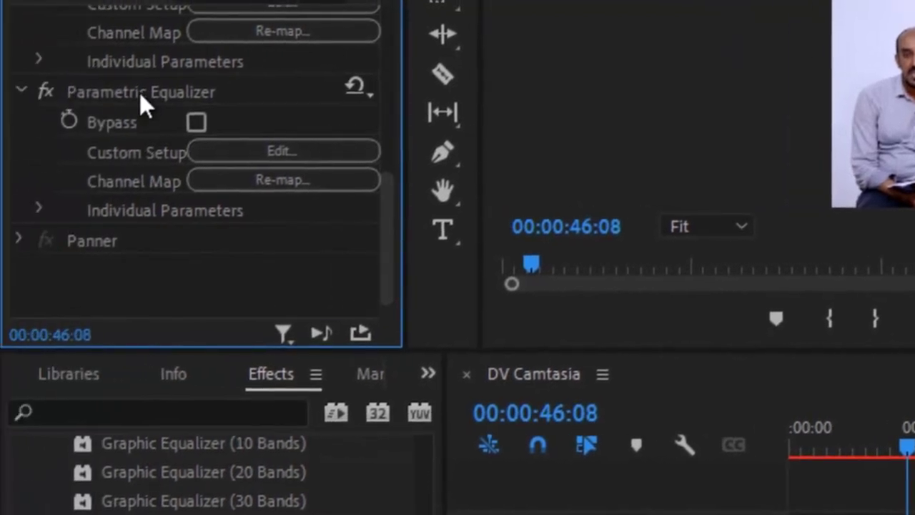
left_click(215, 150)
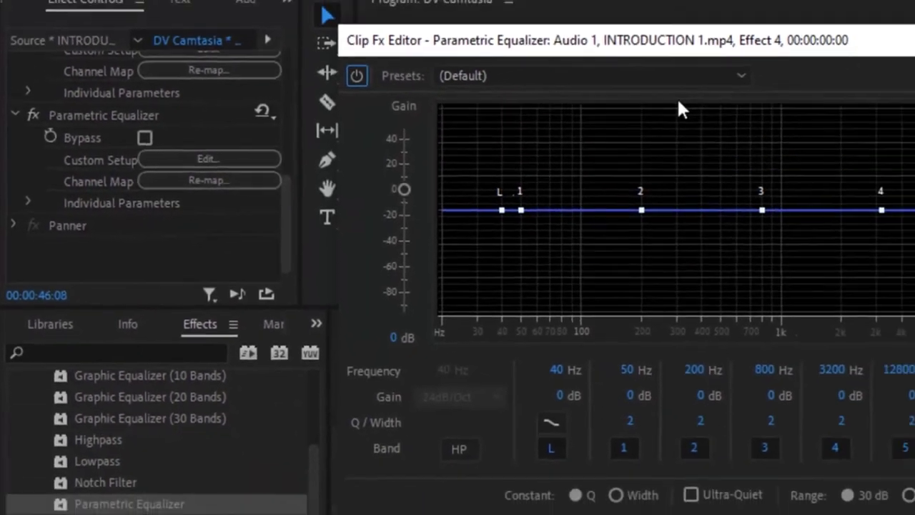
key("space")
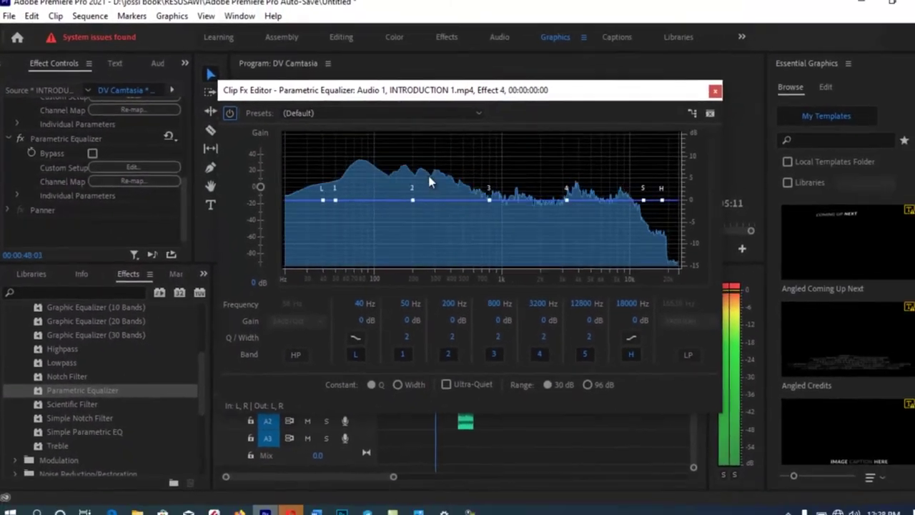
Step: Try cutting equalizer band 2 to about -8.2 dB at 207 Hz and boosting band 4 to about 12.6 dB at 3363 Hz
mouse_move(489, 203)
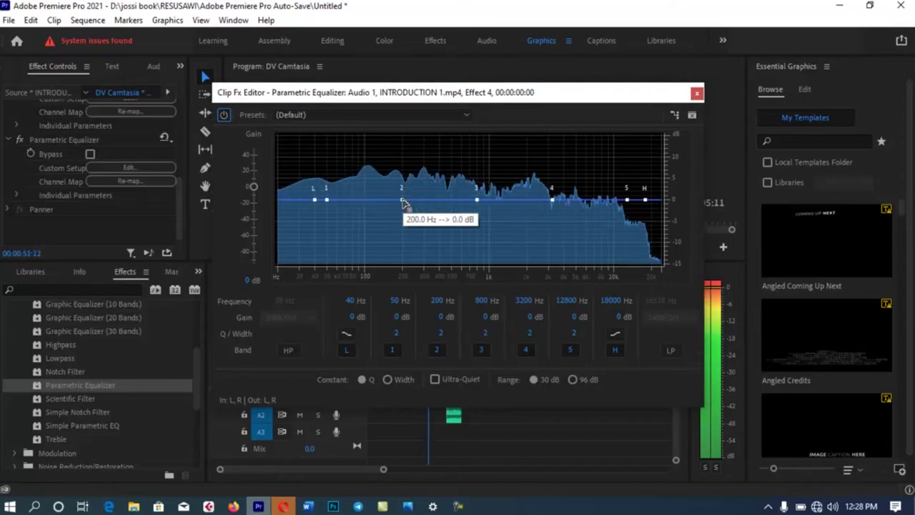
left_click_drag(403, 202, 407, 237)
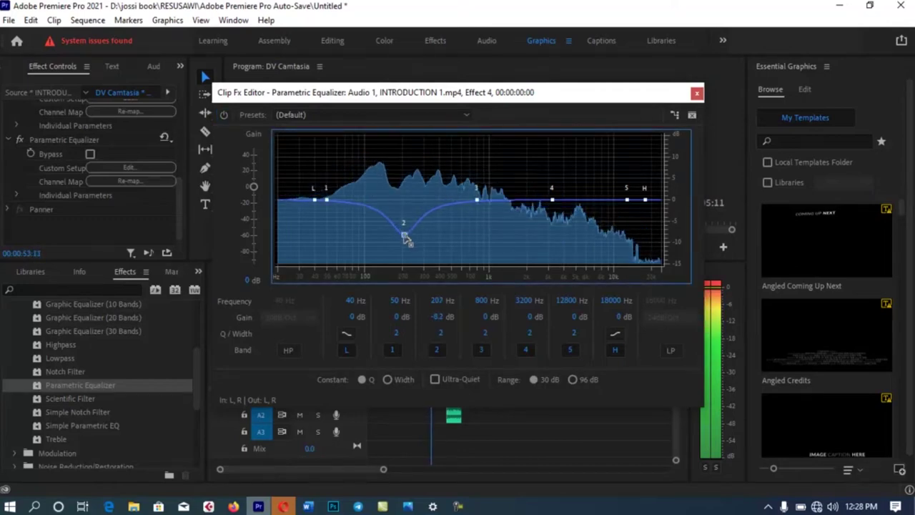
mouse_move(556, 203)
left_click_drag(557, 204, 555, 145)
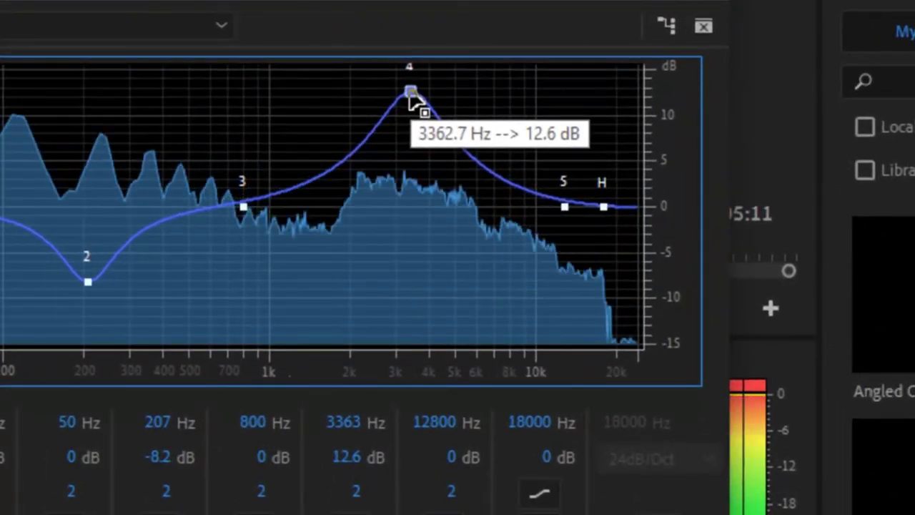
Step: Set equalizer band 4 to about -8.4 dB at 4155 Hz and band 2 to about 0.6 dB at 210 Hz, then close the editor
left_click_drag(410, 93, 434, 283)
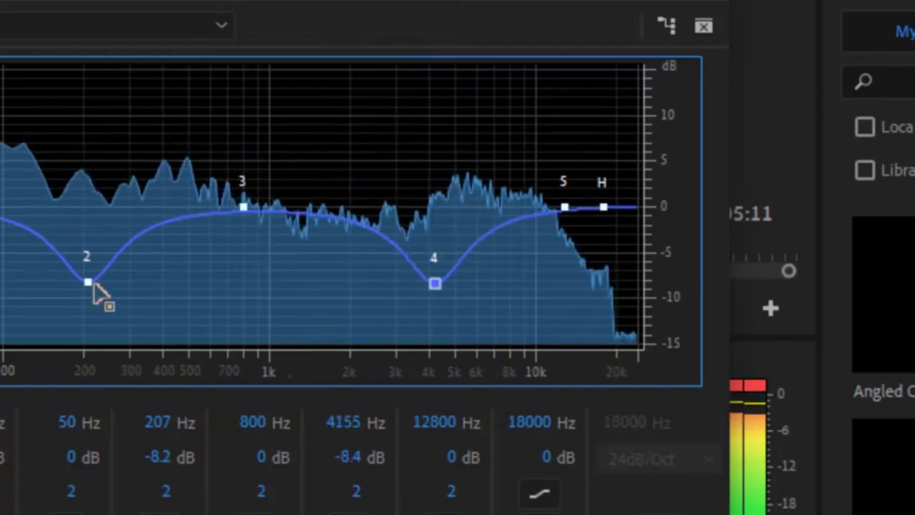
left_click_drag(88, 282, 90, 203)
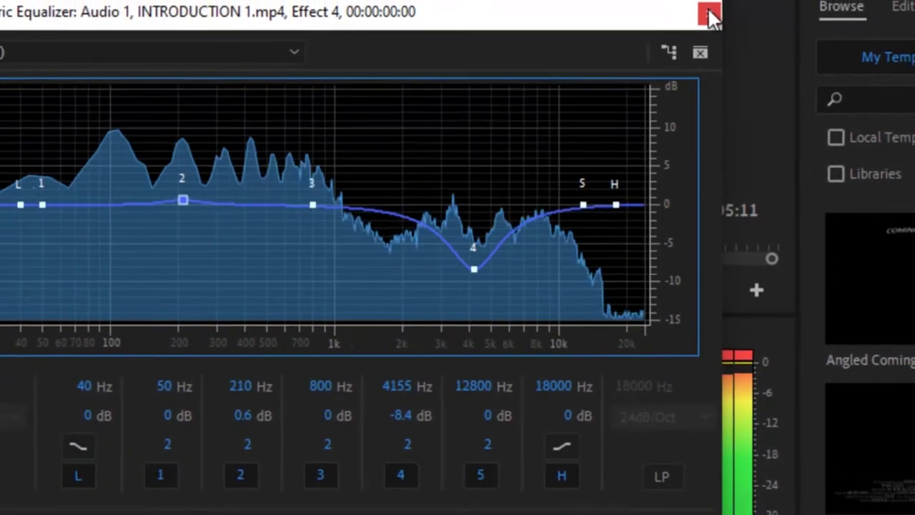
left_click(704, 26)
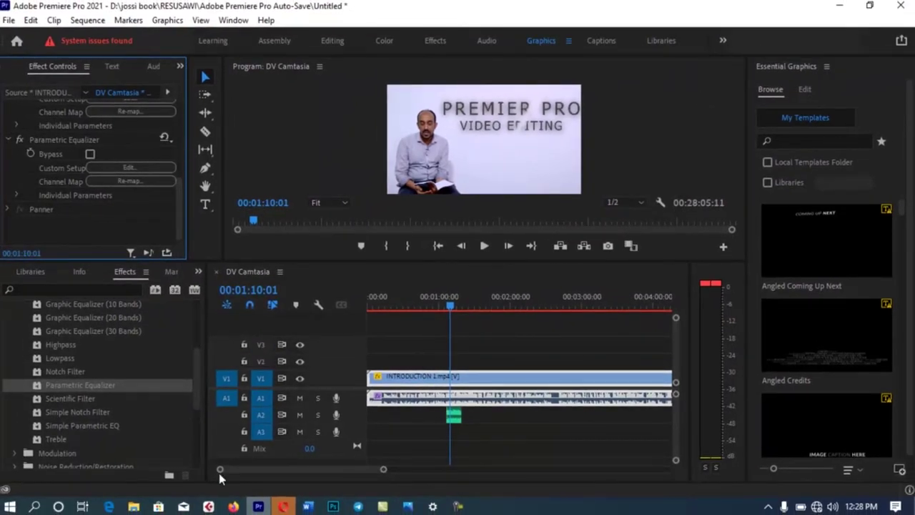
Step: Move the short audio clip on track A2 earlier, ahead of the playhead, and collapse the Filter and EQ effects group
left_click_drag(456, 418, 419, 420)
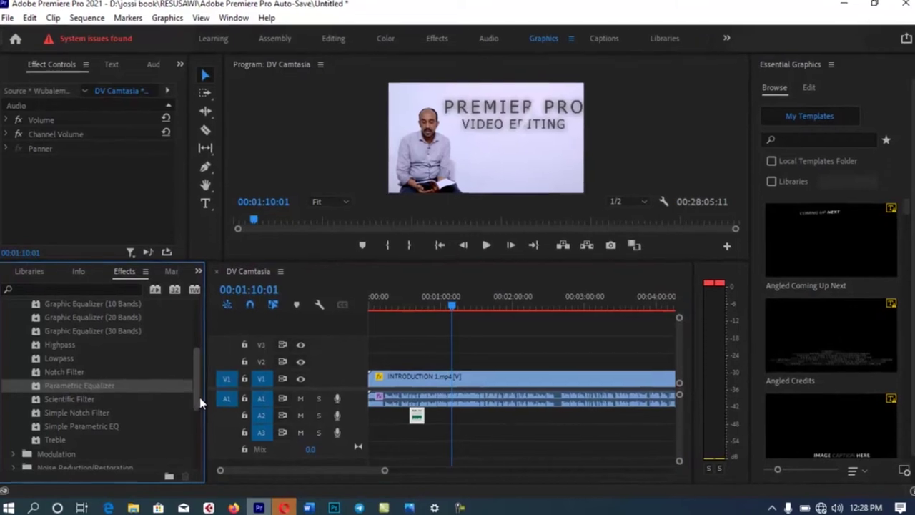
scroll(201, 405, "up", 5)
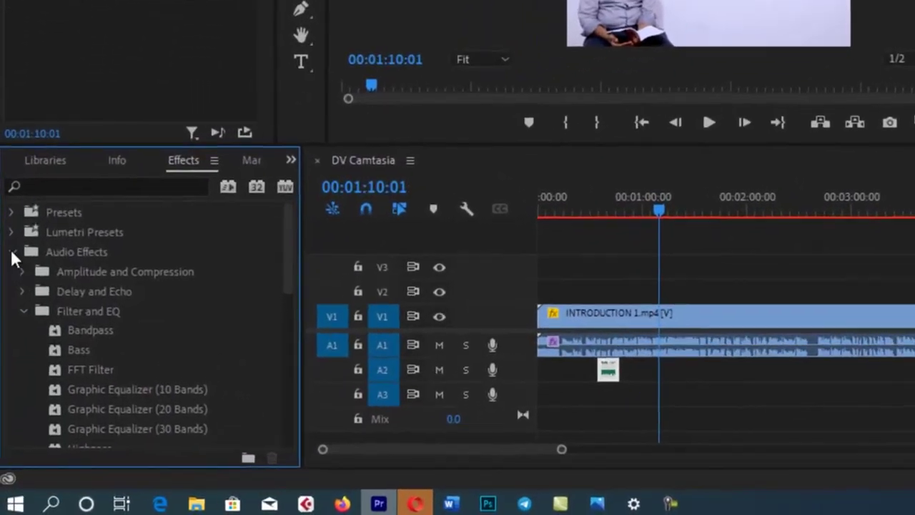
left_click(12, 252)
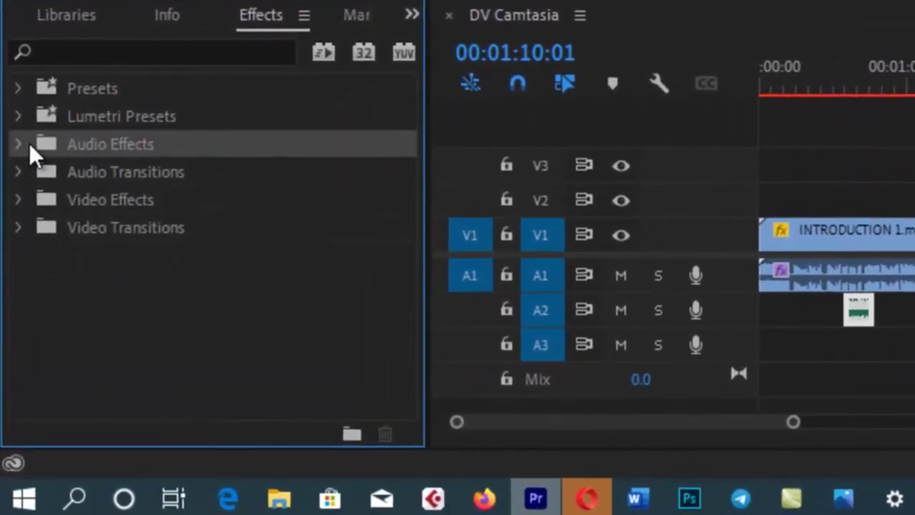
left_click(15, 145)
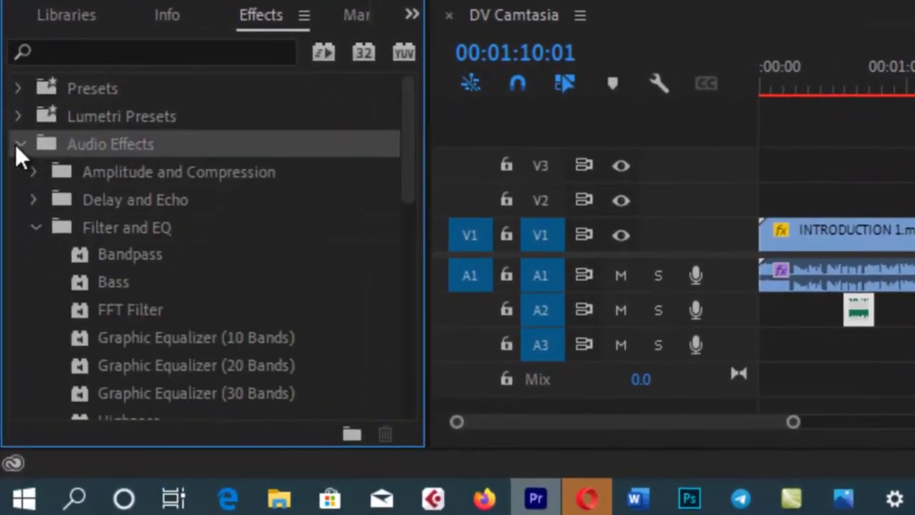
left_click(32, 233)
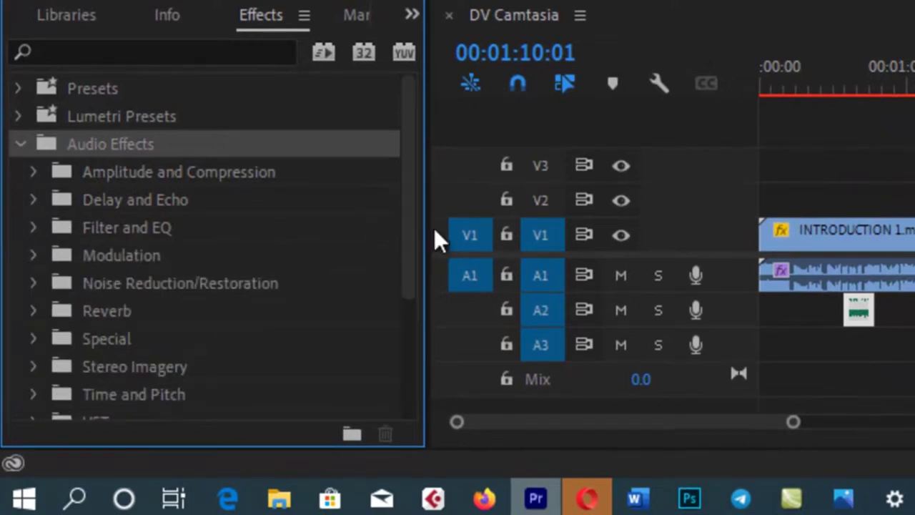
Step: Apply the DeNoise effect from the Noise Reduction/Restoration group to the INTRODUCTION 1.mp4 audio on track A1
left_click_drag(409, 236, 406, 361)
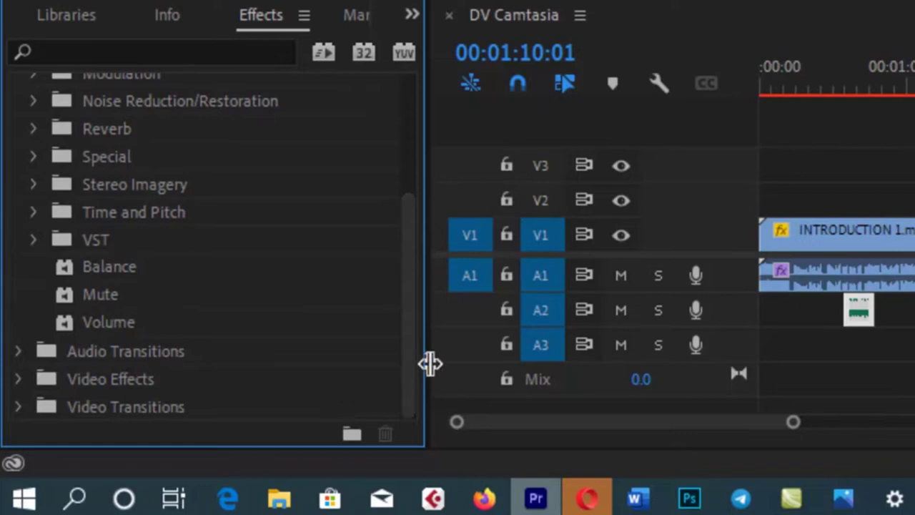
left_click_drag(412, 363, 412, 306)
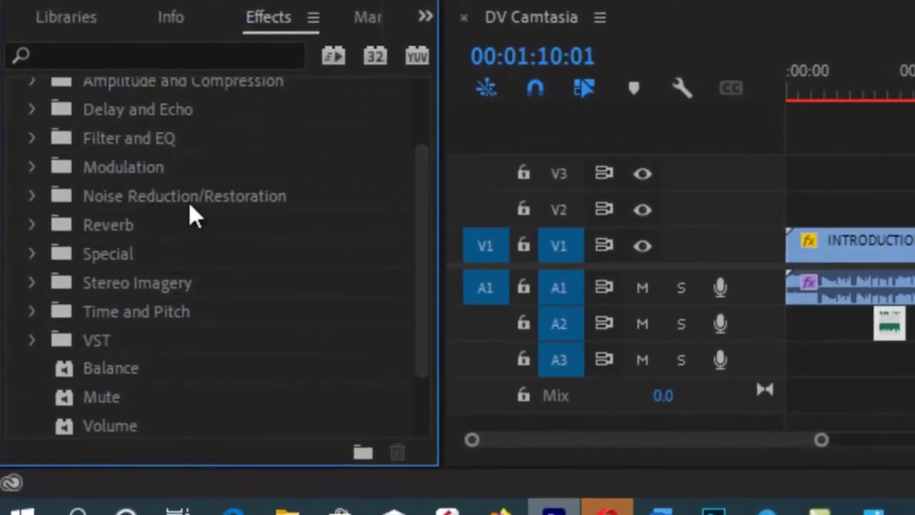
left_click(37, 193)
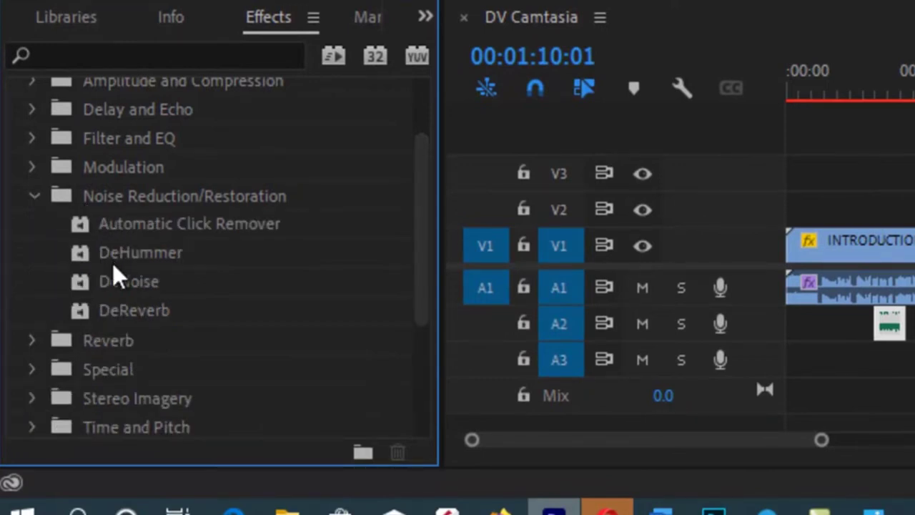
left_click(116, 282)
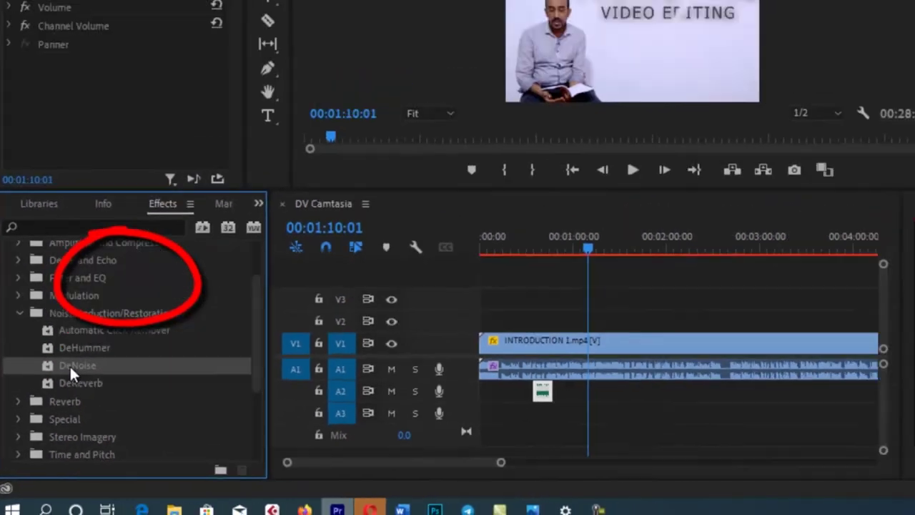
left_click_drag(117, 283, 858, 229)
left_click_drag(402, 373, 431, 404)
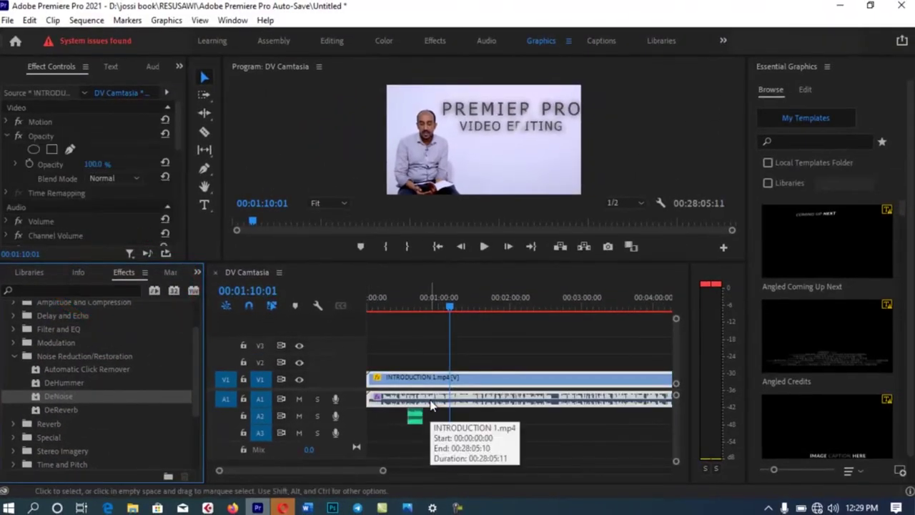
Step: Play back the denoised introduction audio, then set the playhead to 00:00:33:14, just ahead of the music clip on track A2
key("space")
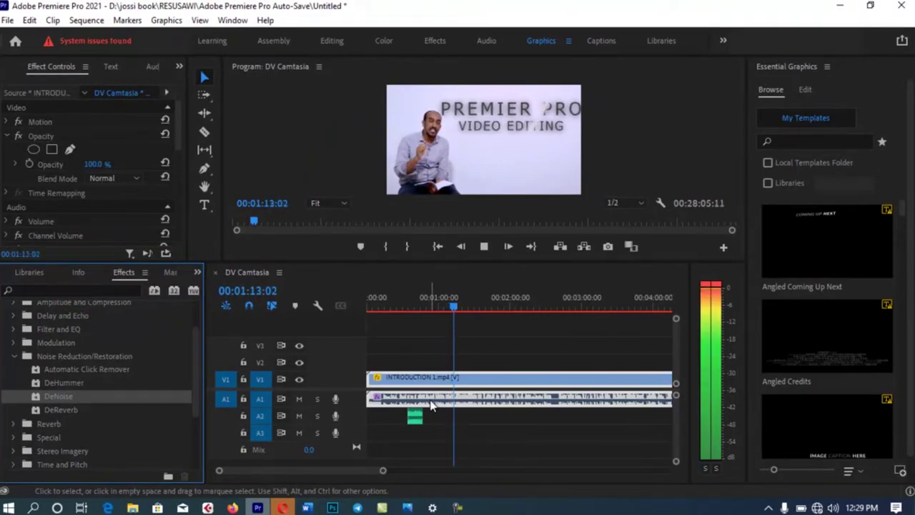
key("space")
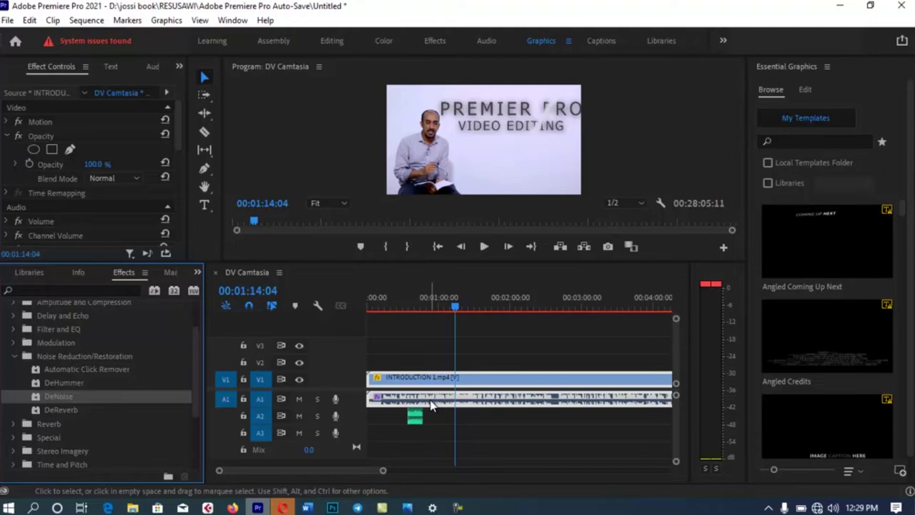
left_click(409, 307)
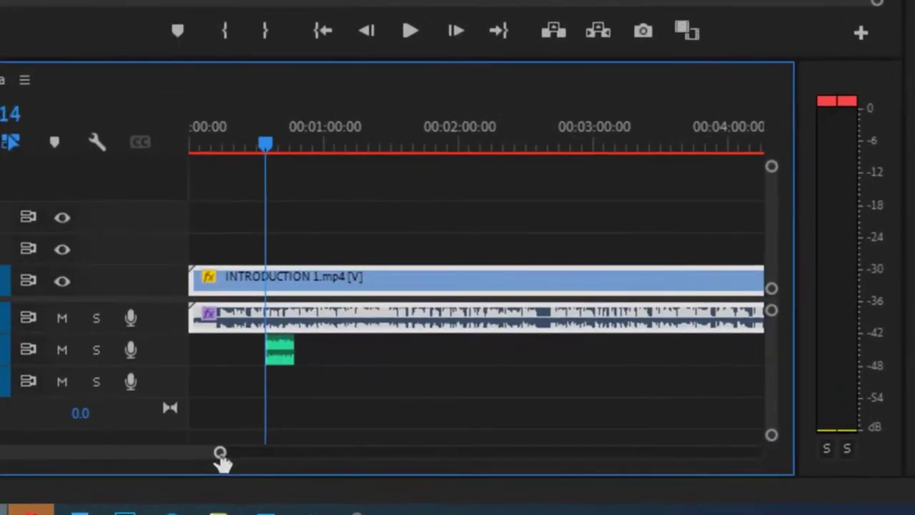
left_click_drag(222, 463, 147, 458)
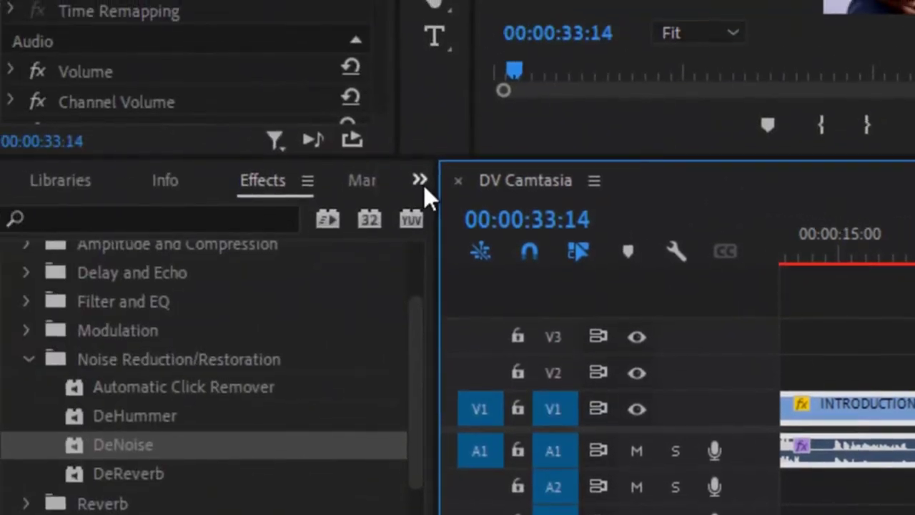
Step: Show the project's media items, select the music clip on track A2 and play it together with the introduction audio
left_click(420, 181)
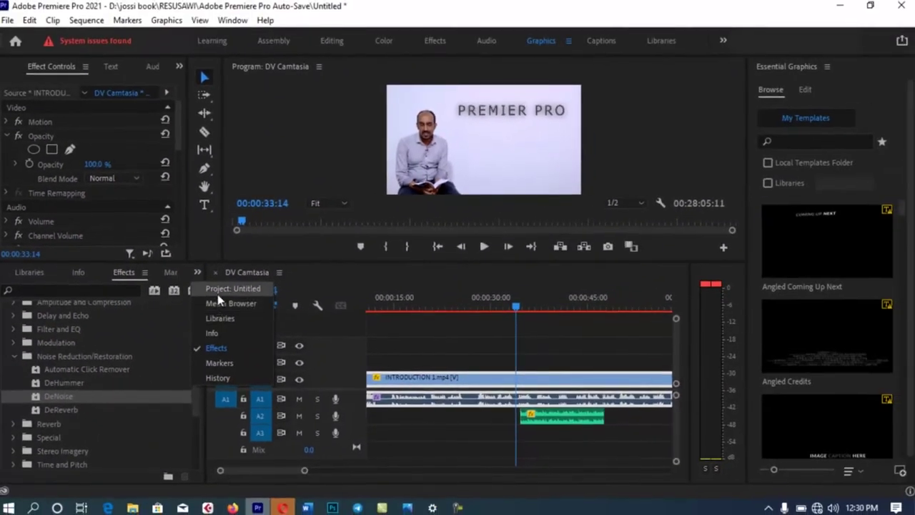
left_click(228, 288)
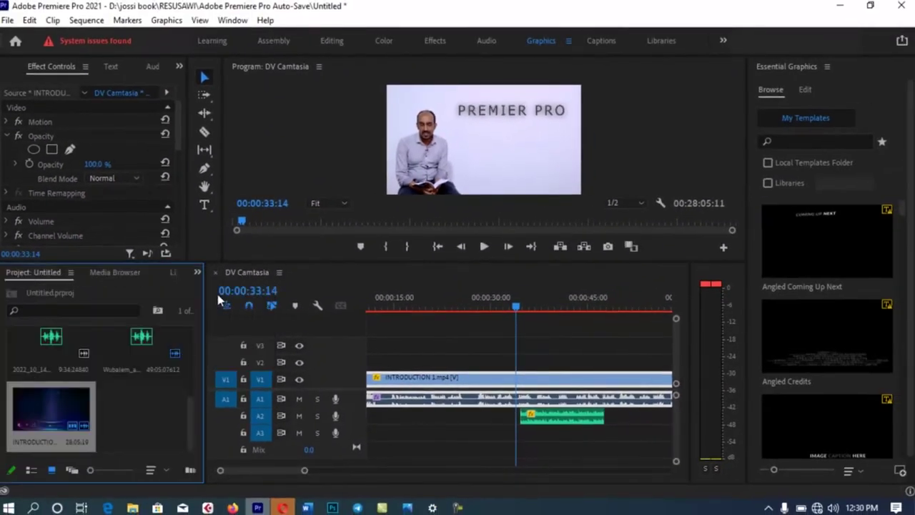
left_click(150, 418)
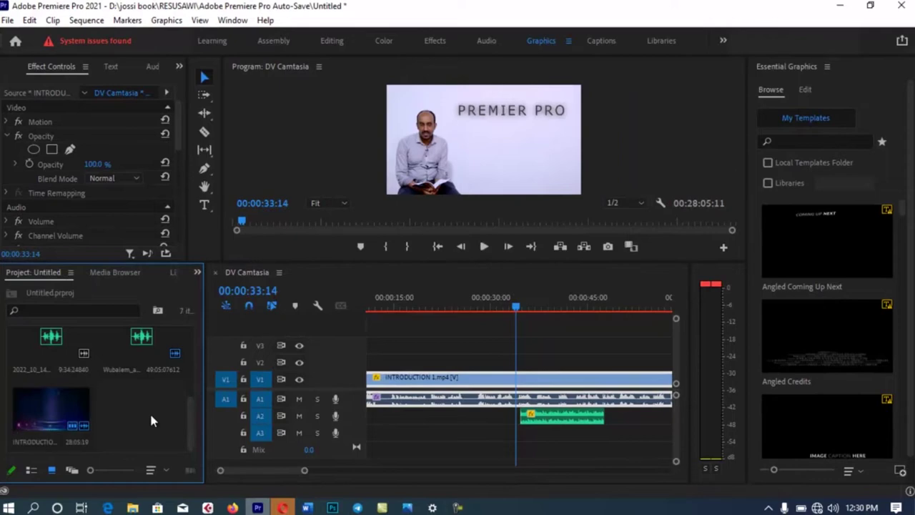
left_click(565, 425)
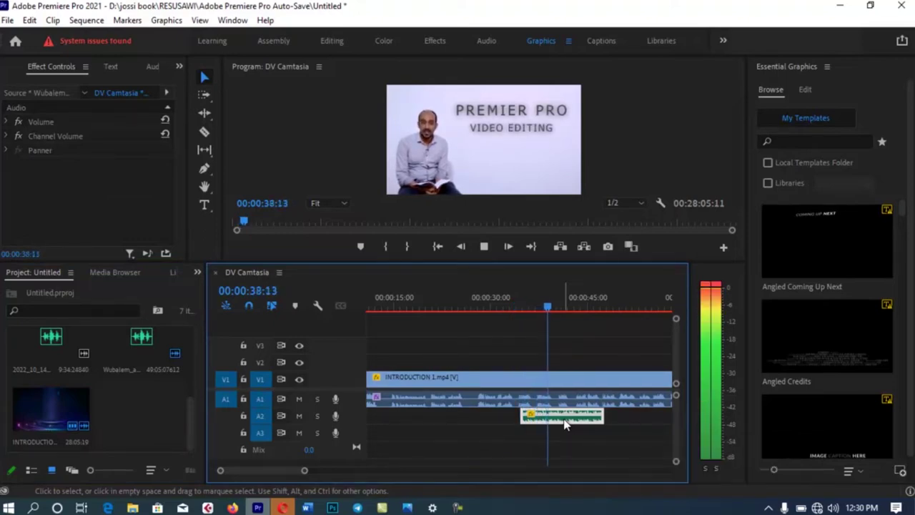
key("space")
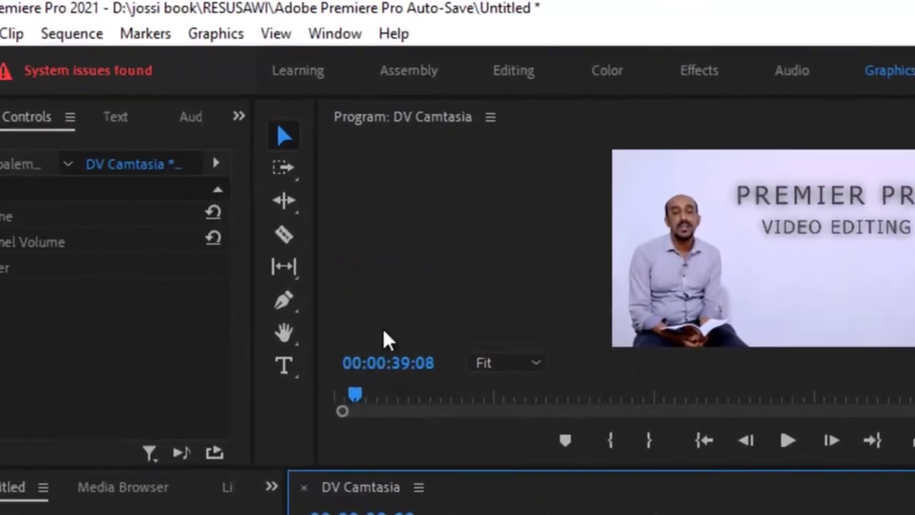
Step: Open the Audio Clip Mixer for the DV Camtasia sequence
left_click(239, 117)
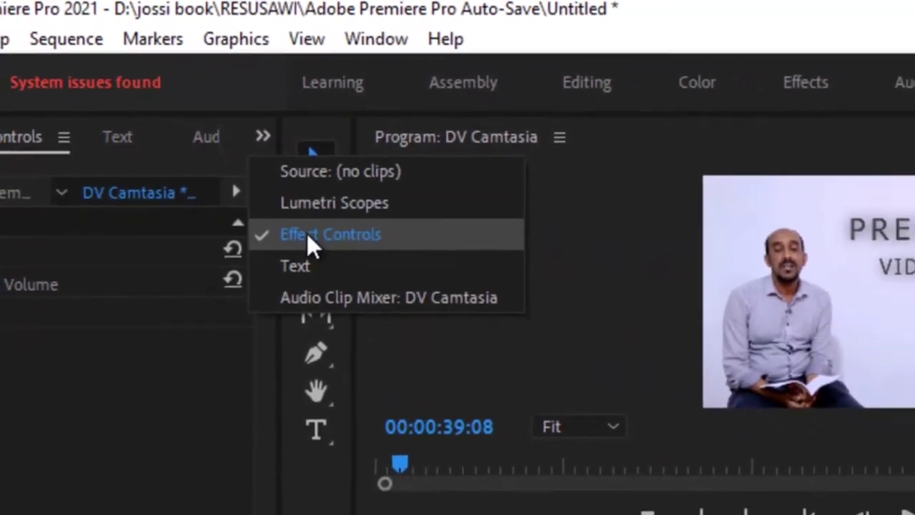
left_click(326, 268)
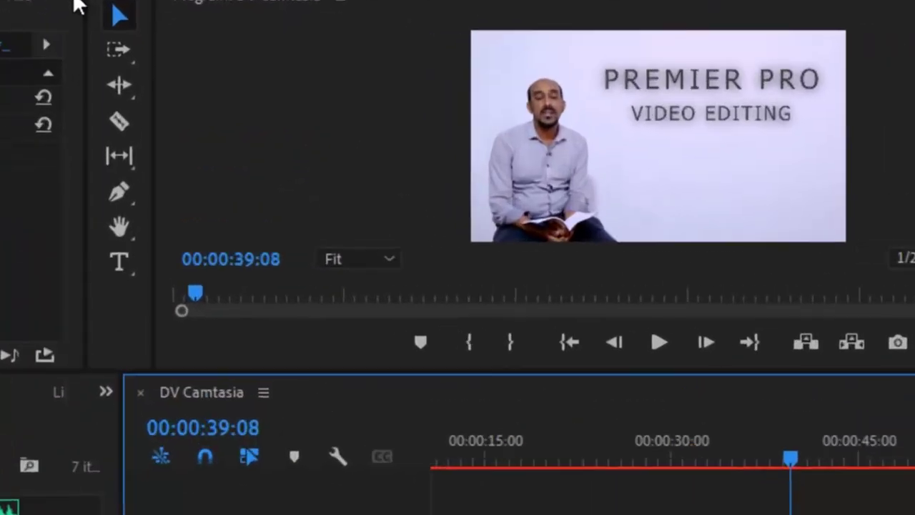
left_click(181, 66)
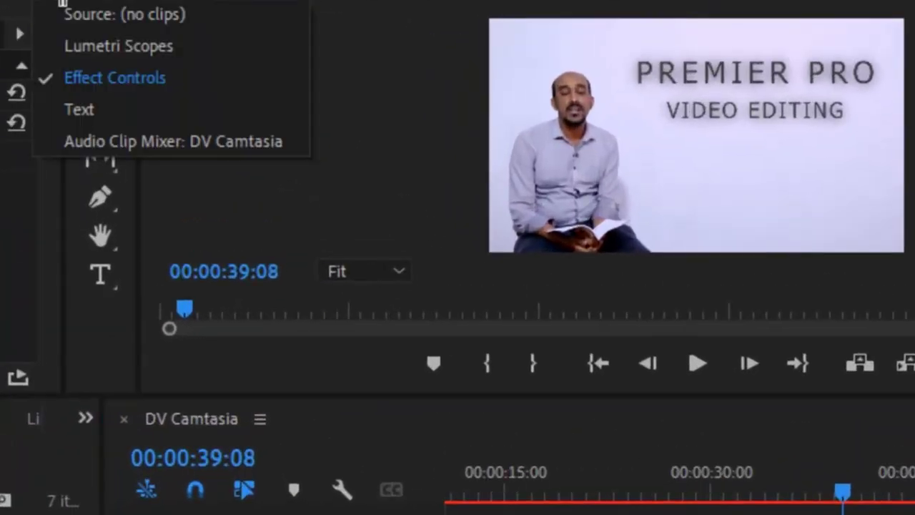
left_click(89, 147)
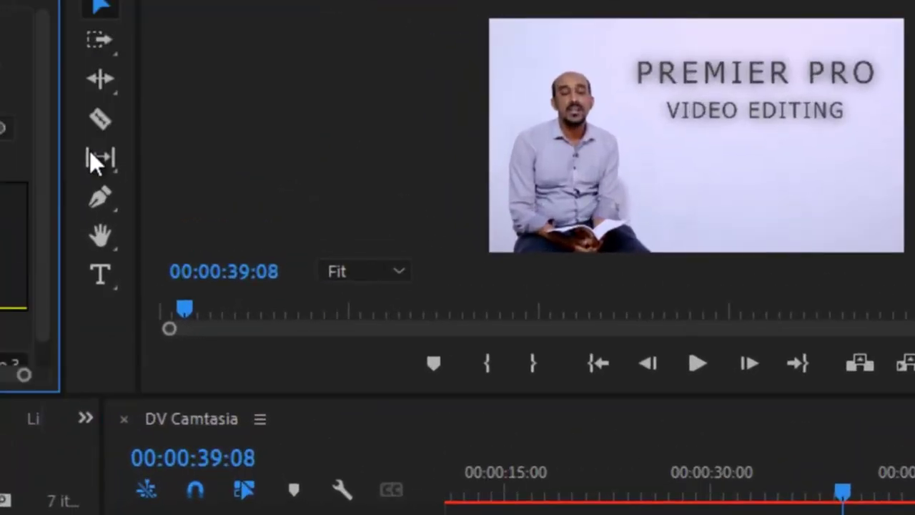
Step: Enlarge the Audio Clip Mixer until its three channels fit in full, and play briefly to check the channel levels
left_click_drag(143, 336, 435, 197)
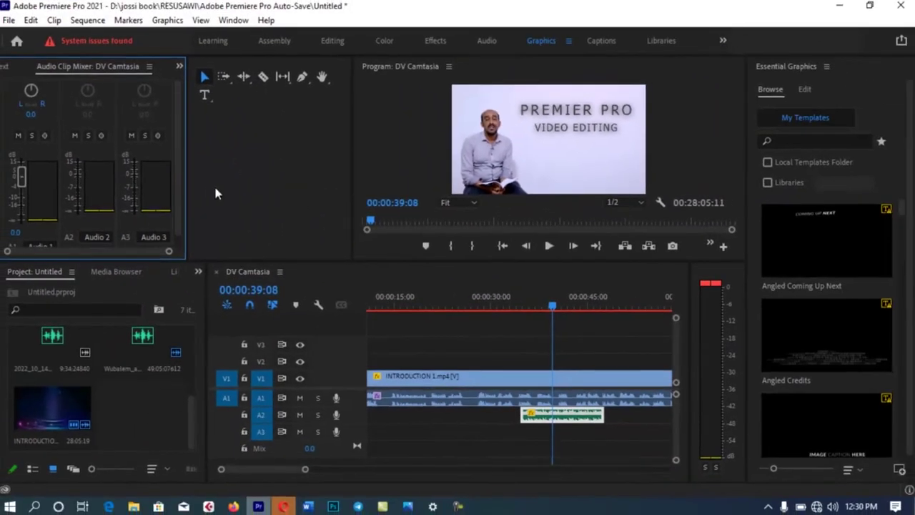
left_click_drag(187, 187, 346, 107)
left_click(339, 68)
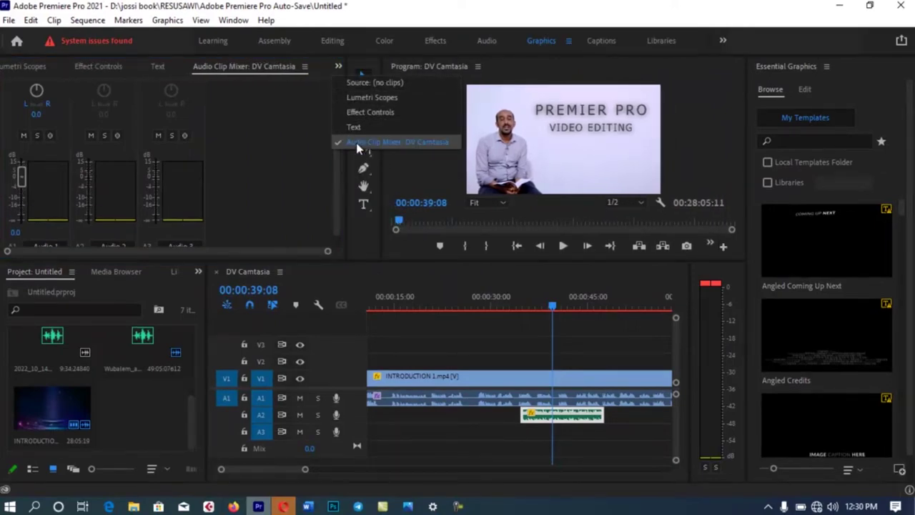
left_click(218, 200)
key("space")
key("space")
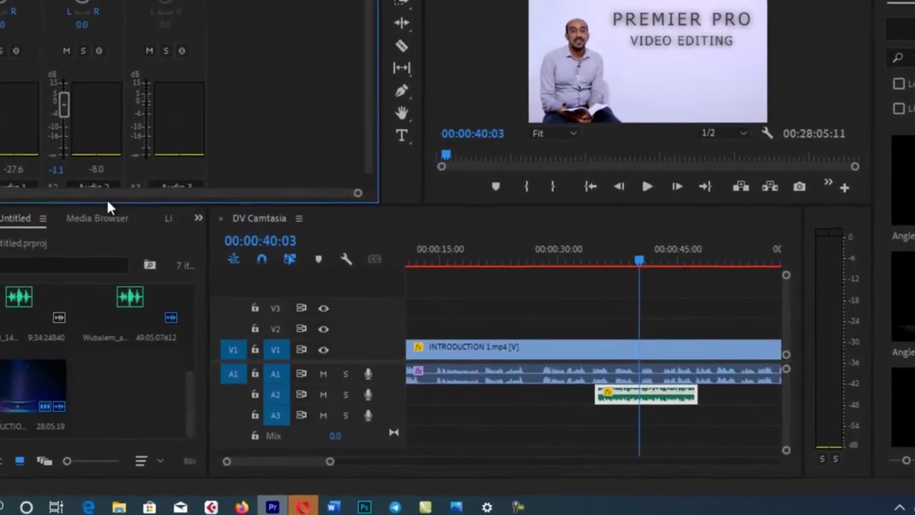
left_click_drag(71, 77, 79, 150)
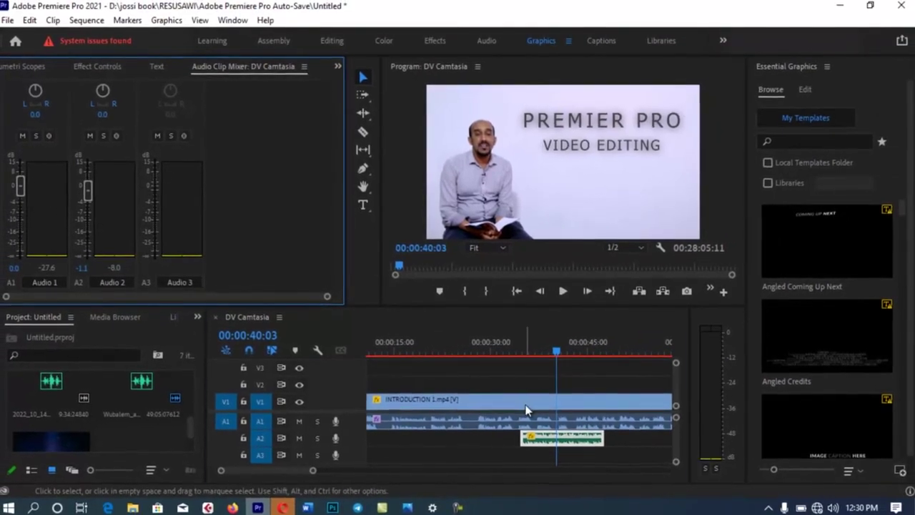
Step: Lower the Audio 2 volume of the selected A2 music clip to about -18.3 dB and play back the mix
left_click(525, 405)
left_click(553, 446)
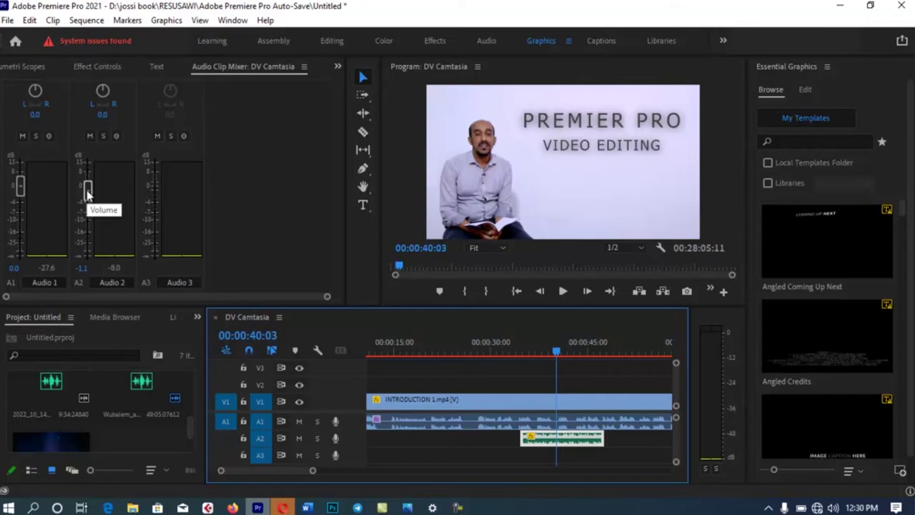
left_click_drag(87, 192, 89, 236)
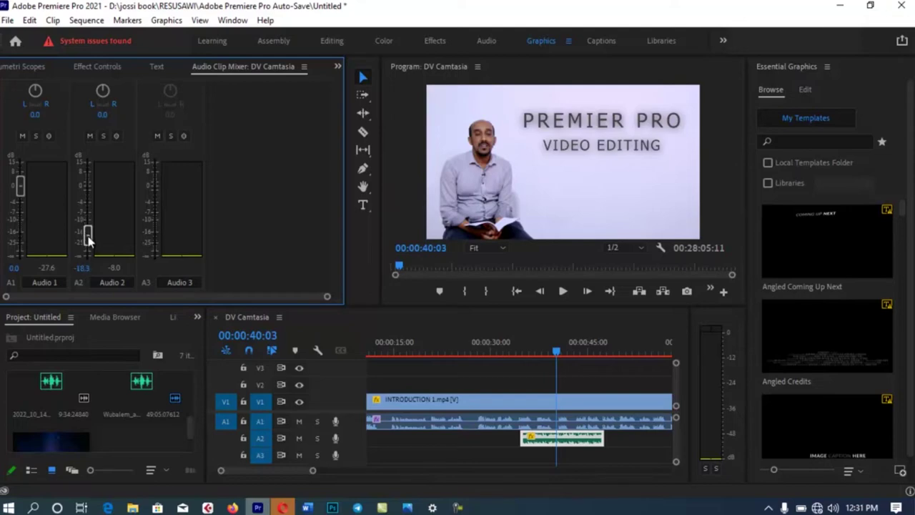
key("space")
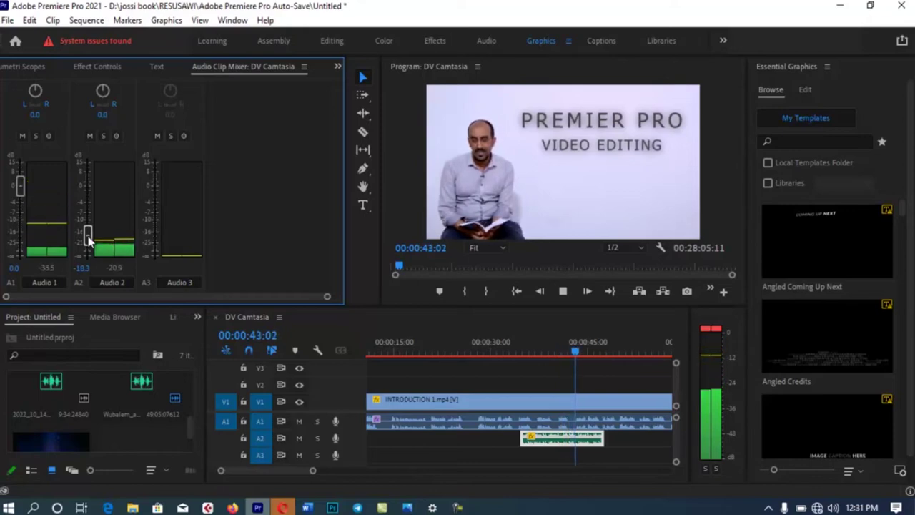
key("space")
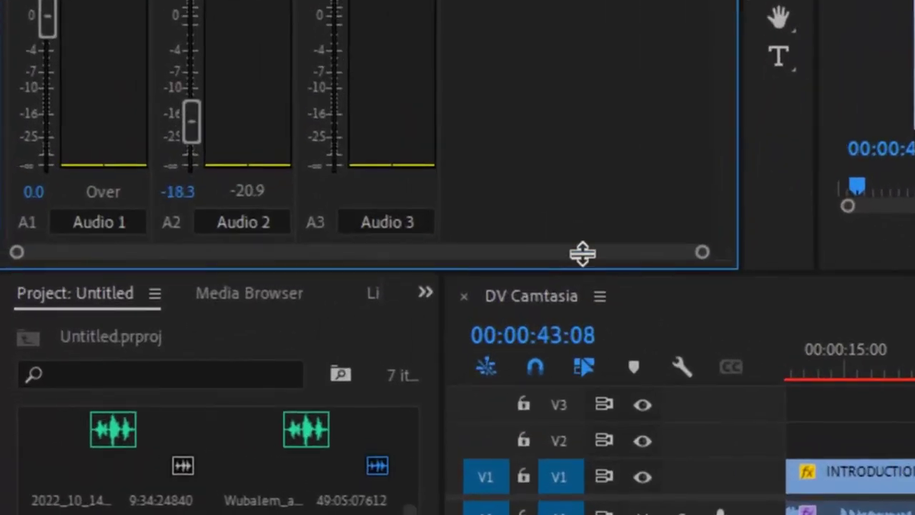
Step: Shrink the mixer, collapse Audio Effects in the effects list and select Constant Gain from the Crossfade group of Audio Transitions
left_click_drag(583, 253, 605, 92)
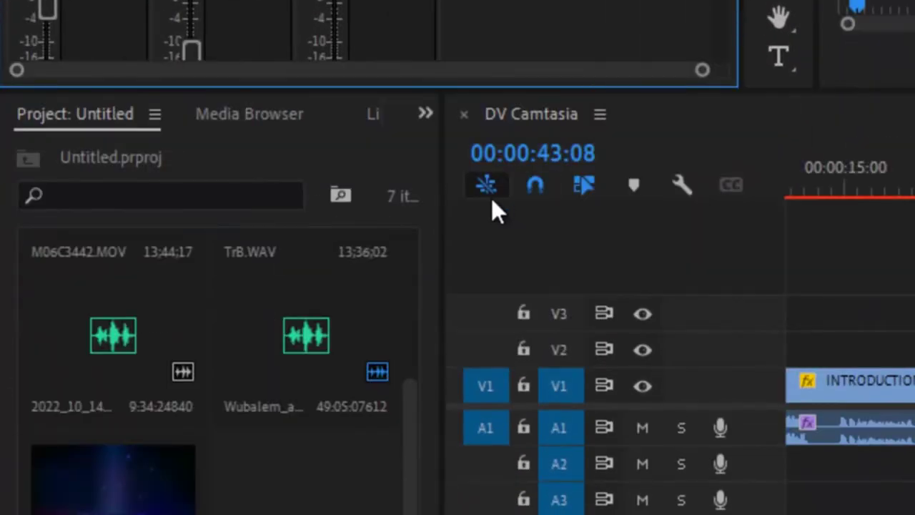
left_click(425, 116)
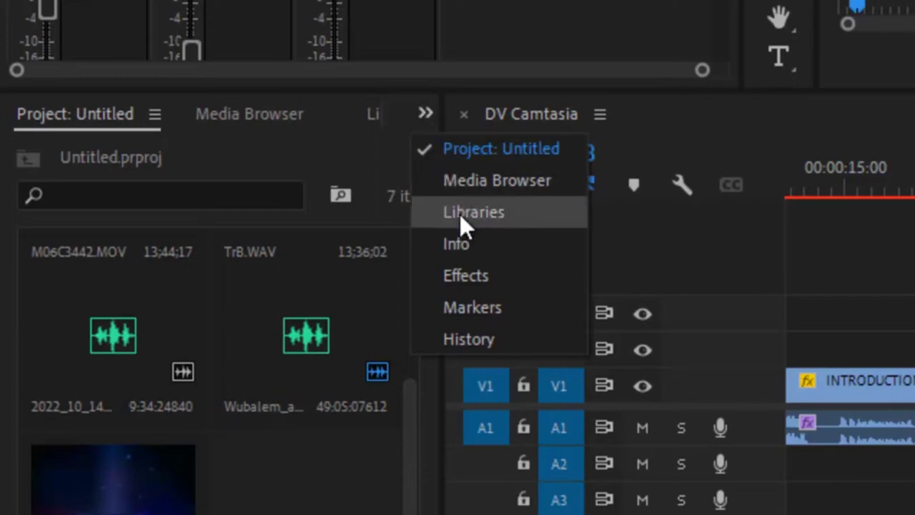
left_click(465, 276)
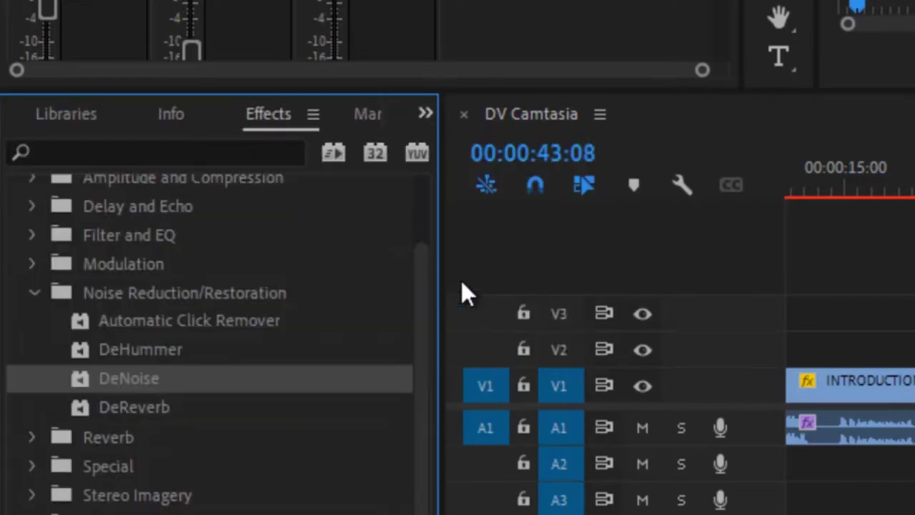
left_click_drag(419, 407, 440, 140)
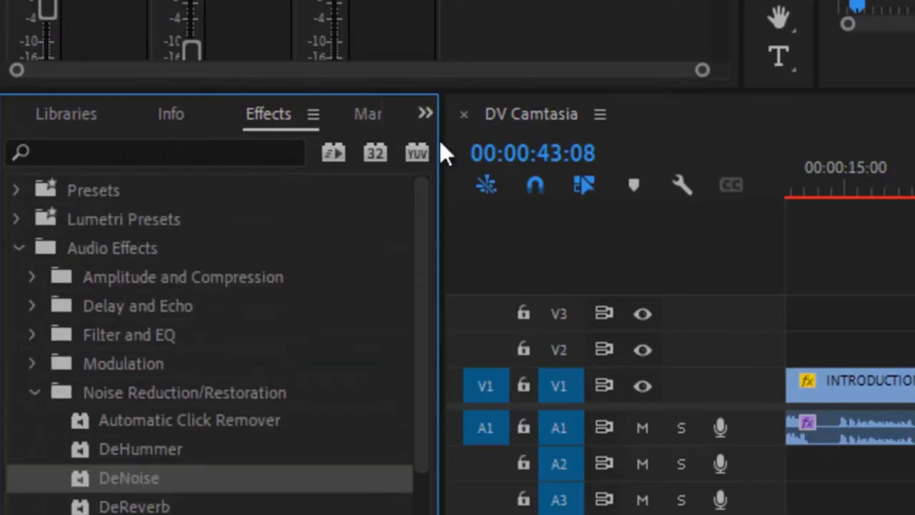
left_click(17, 248)
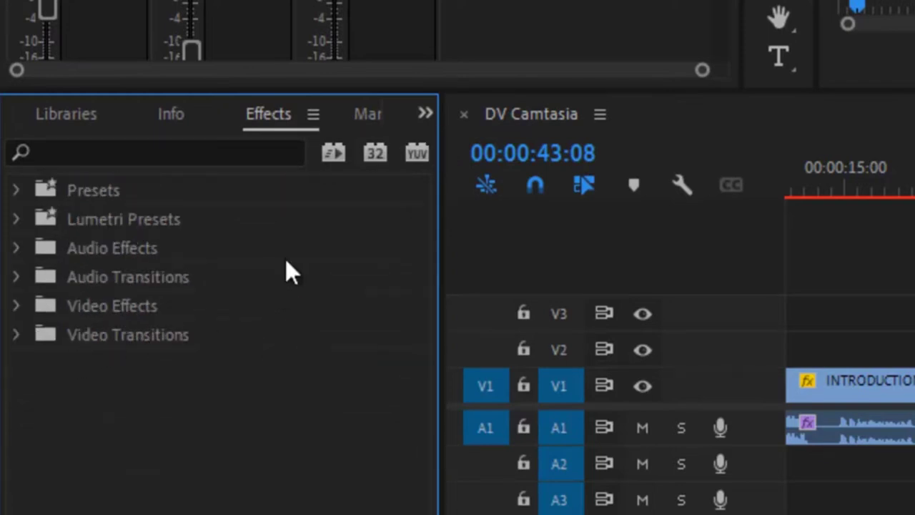
left_click(17, 278)
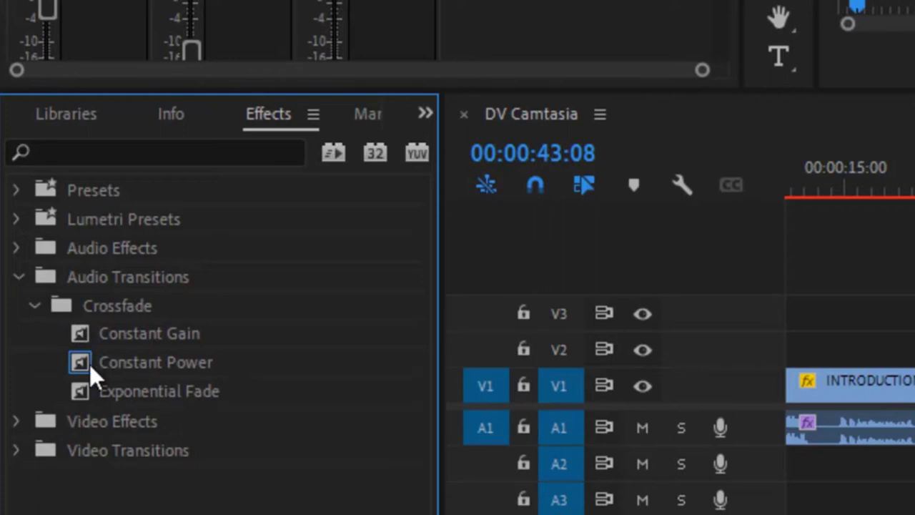
left_click(126, 326)
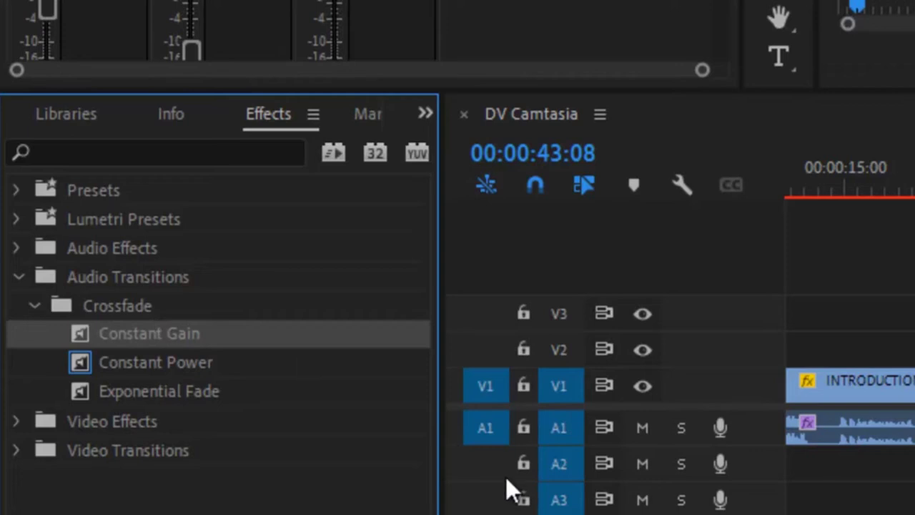
Step: Move the music clip on track A2 earlier so it starts at about 23 seconds
left_click_drag(891, 465, 914, 463)
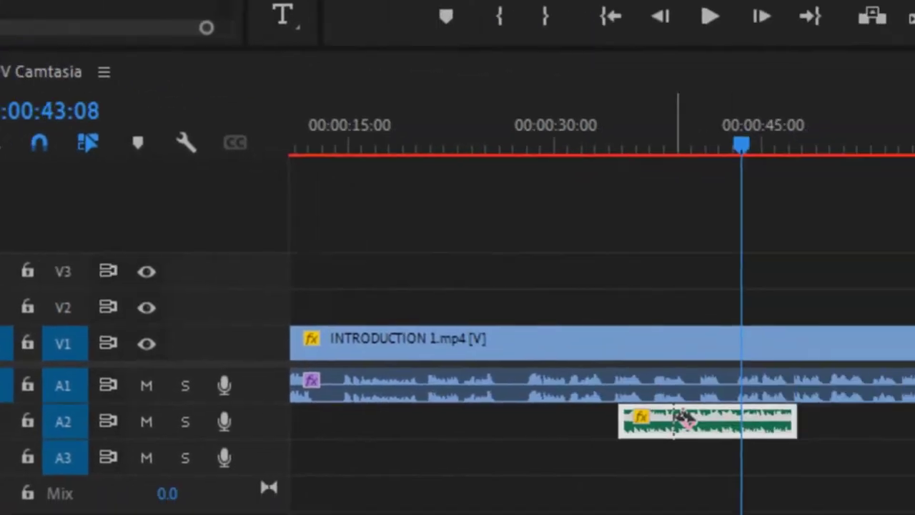
left_click_drag(515, 406, 510, 404)
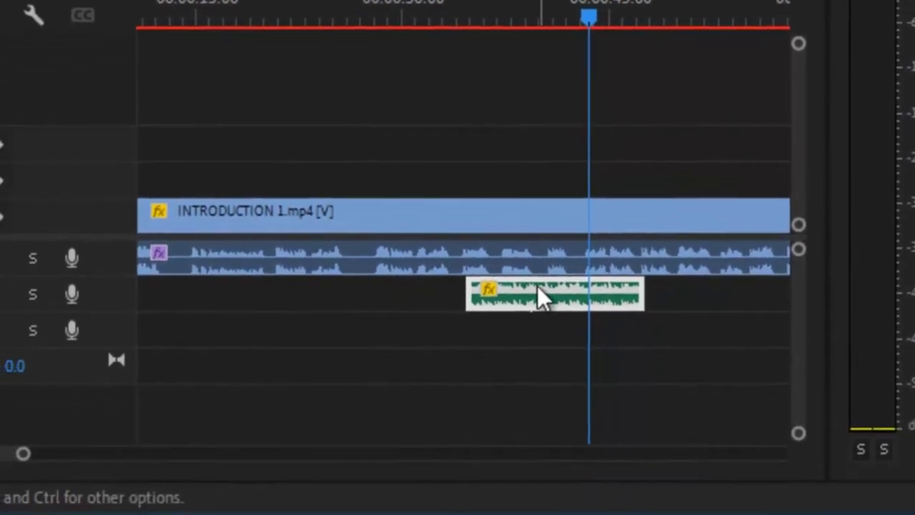
left_click_drag(528, 280, 372, 296)
Step: Activate the Razor tool, enlarge tracks A2 and A1 and the timeline area, and set the playhead just inside the A2 clip's start
key("c")
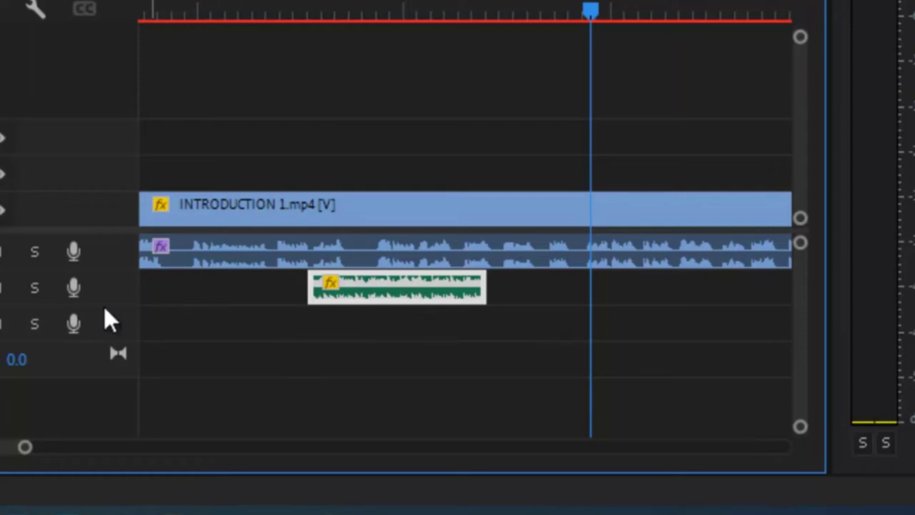
left_click_drag(94, 304, 90, 370)
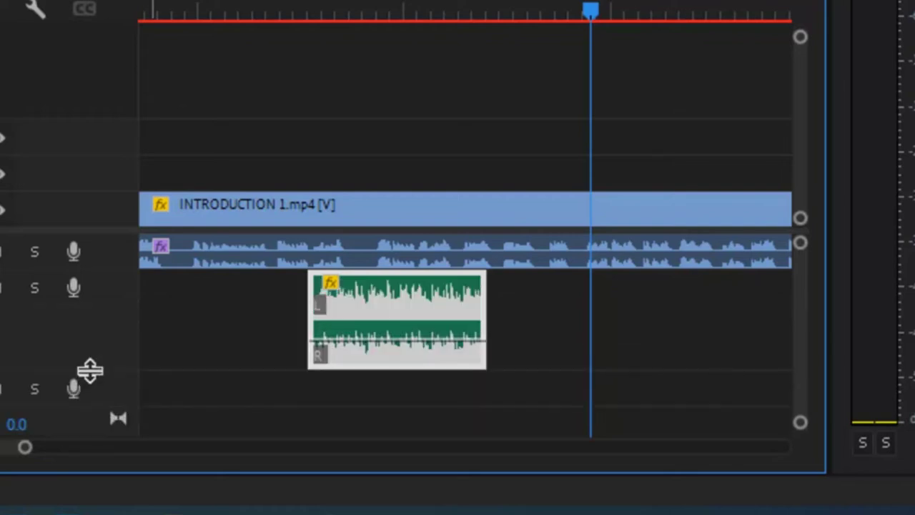
left_click_drag(90, 268, 95, 313)
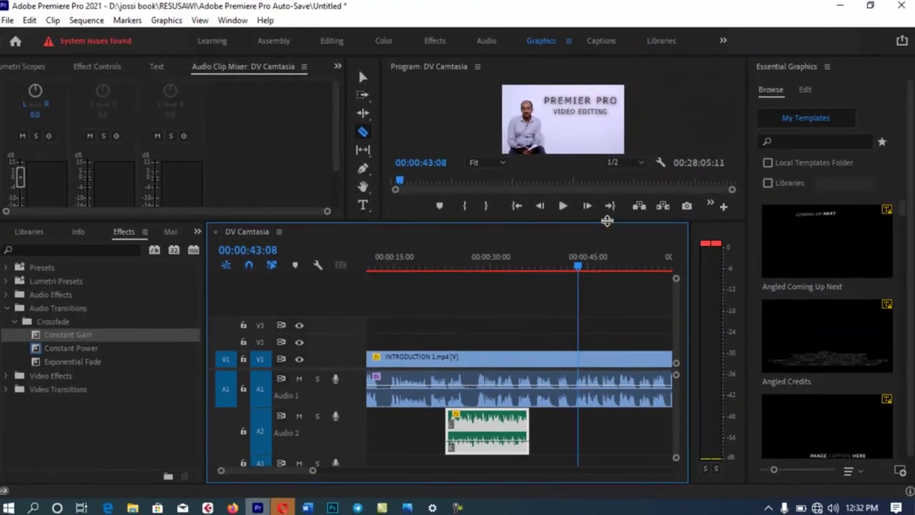
left_click_drag(606, 221, 612, 151)
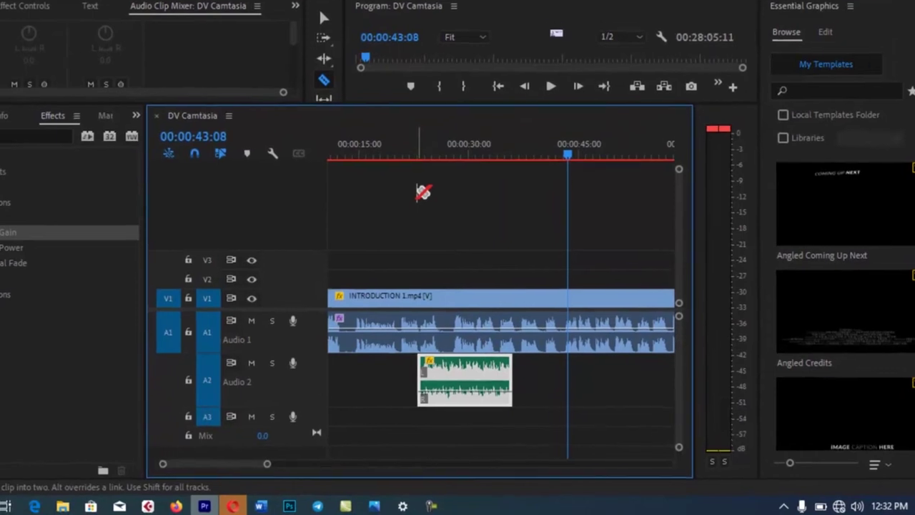
left_click(427, 154)
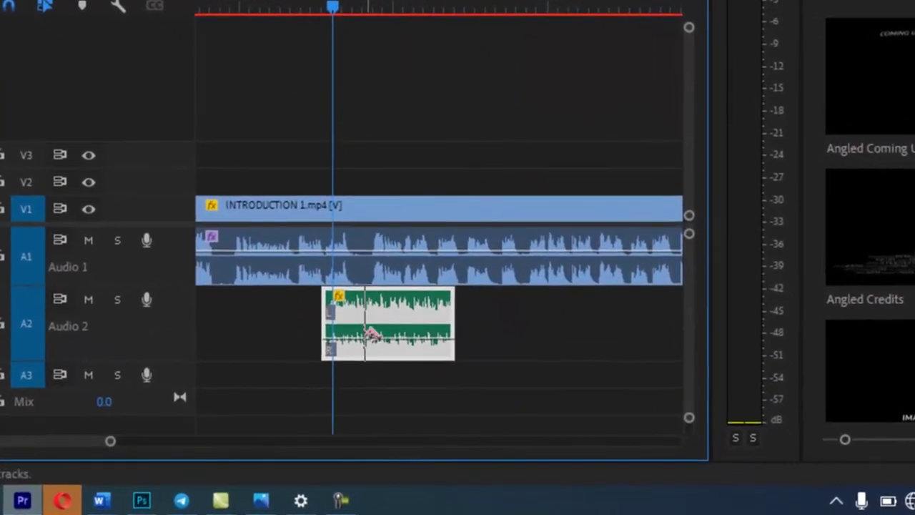
Step: Split the A2 music clip at about 25 and 28 seconds, matching the pause in the speech, and play back the cuts
left_click(367, 280)
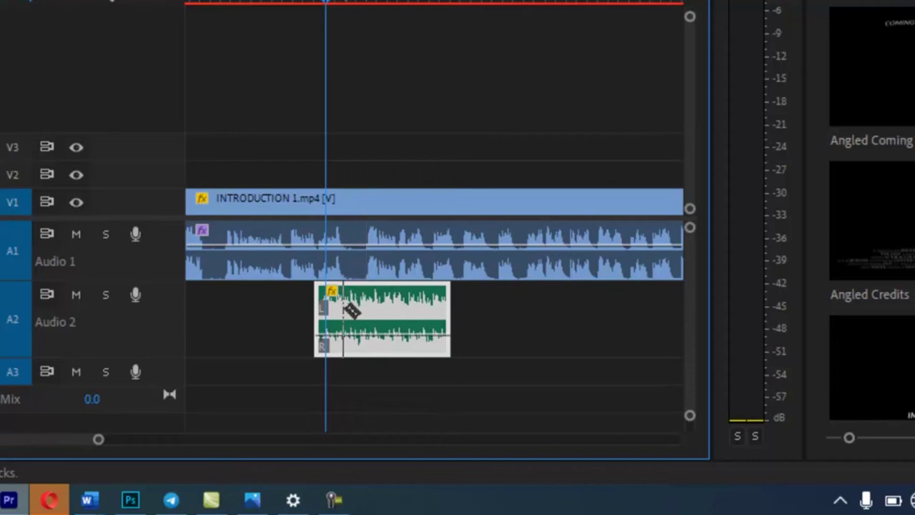
left_click(342, 308)
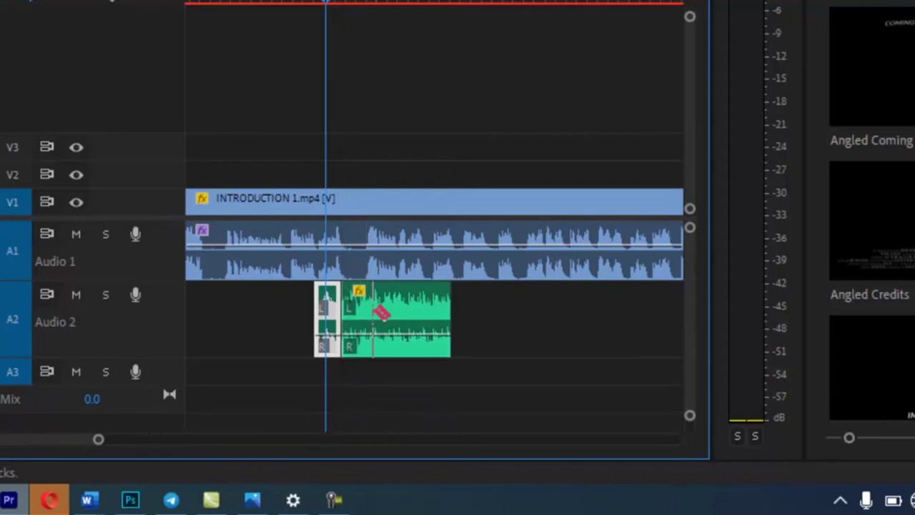
left_click(372, 309)
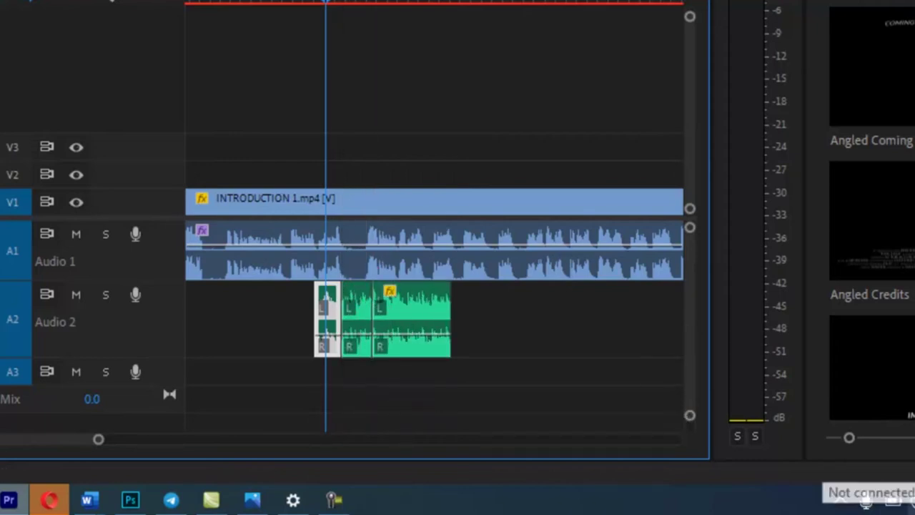
key("space")
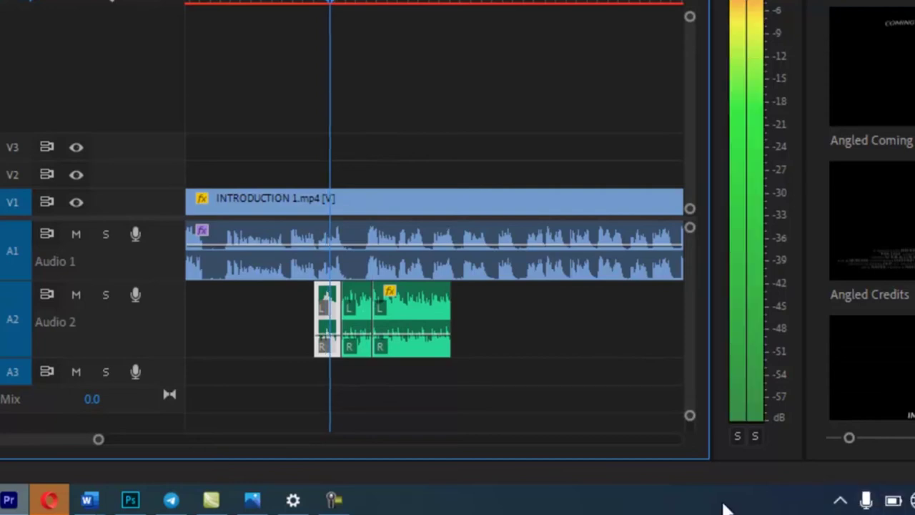
key("space")
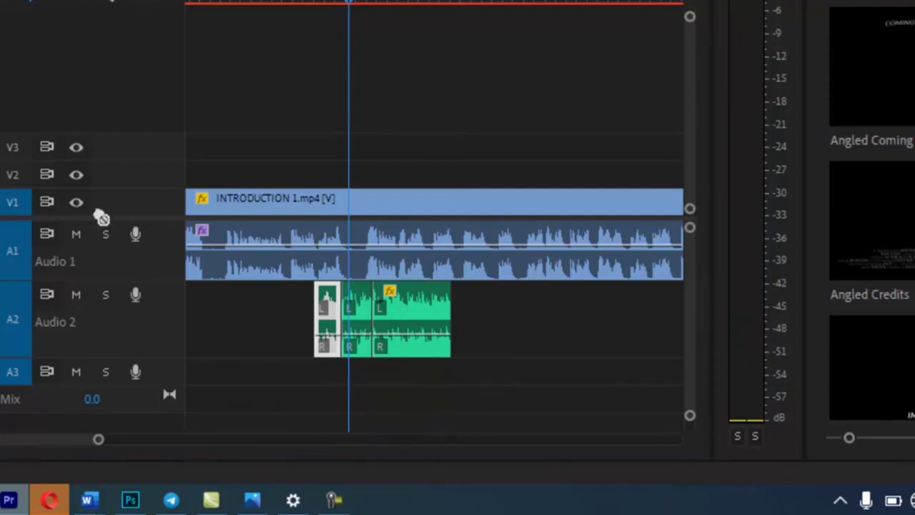
Step: Apply Constant Gain at the first A2 cut, raise the middle music segment's volume and play back the transition
left_click(346, 343)
key("ctrl+shift+d")
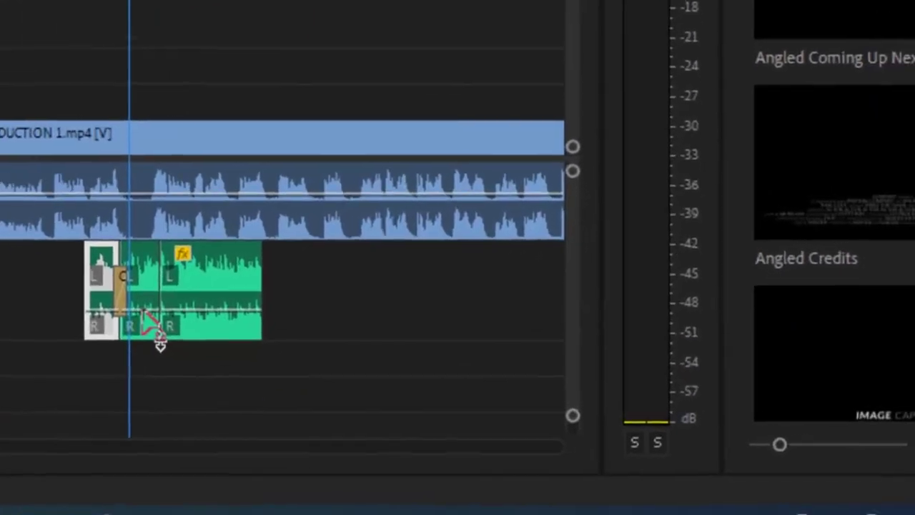
left_click_drag(160, 342, 141, 286)
left_click(90, 2)
key("space")
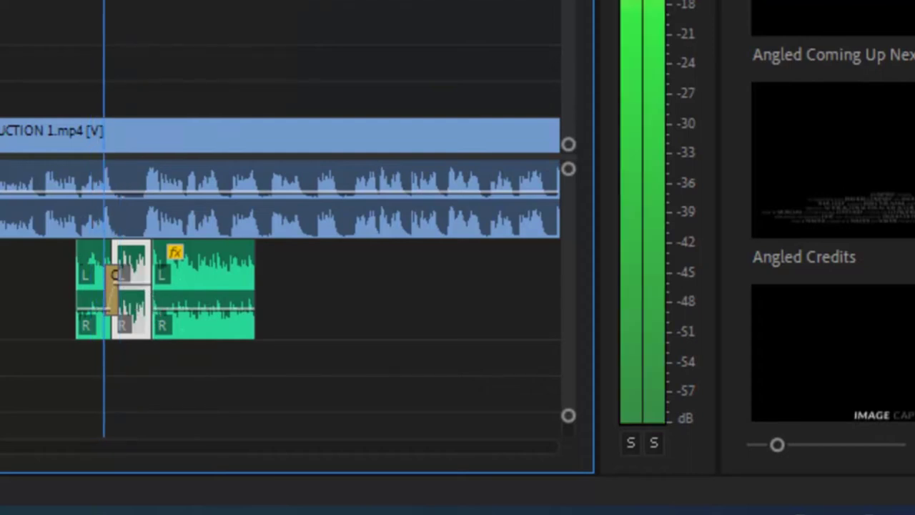
key("space")
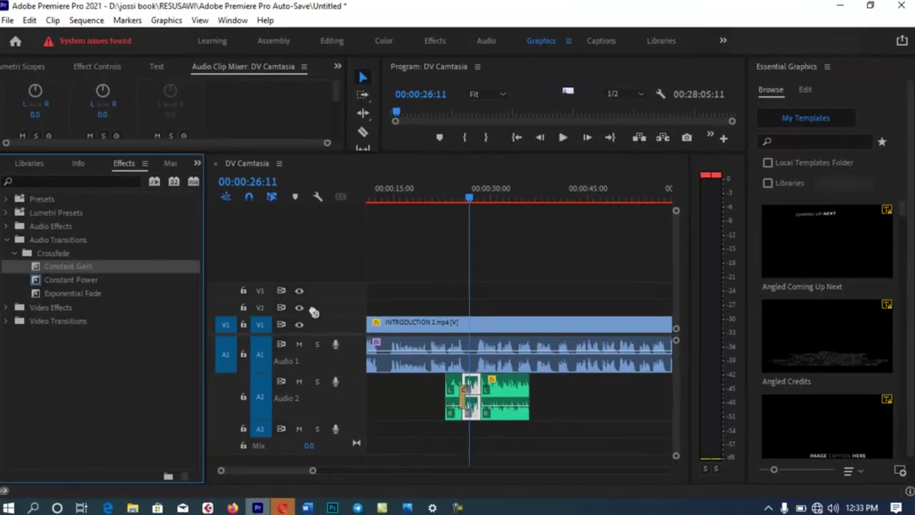
Step: Add Constant Gain at the second A2 cut, raise the middle segment's volume to about 6.9 dB and play back the result
left_click(473, 396)
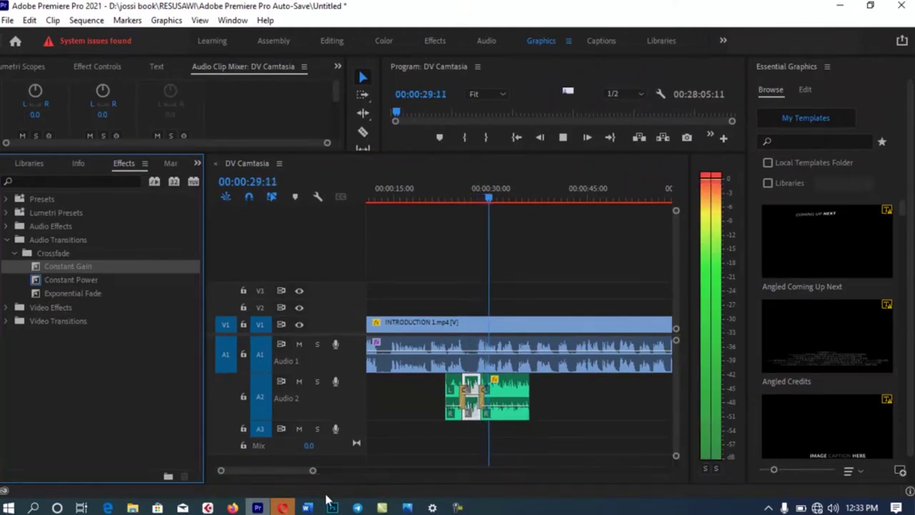
key("space")
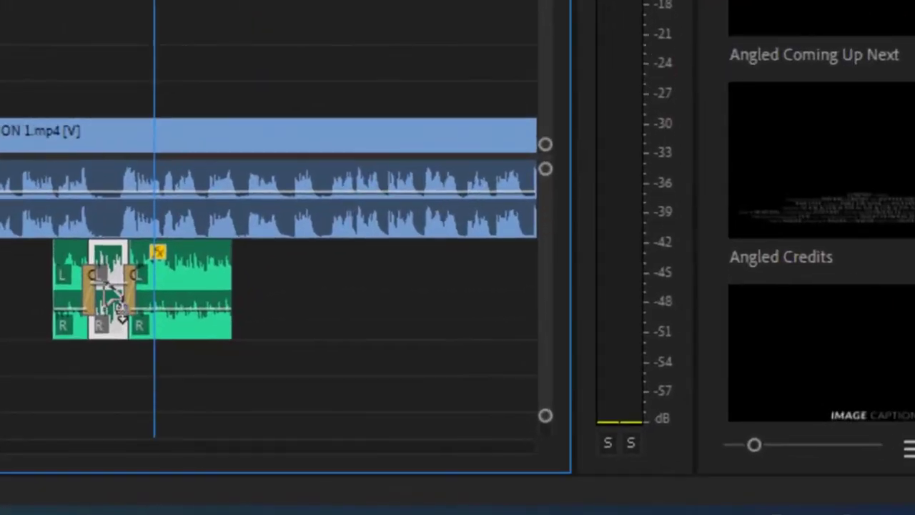
left_click_drag(107, 286, 104, 264)
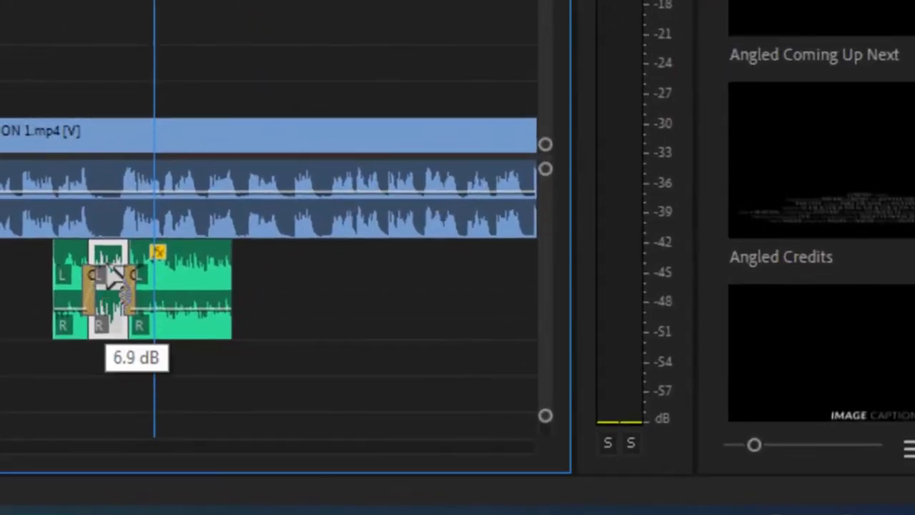
key("Left")
key("space")
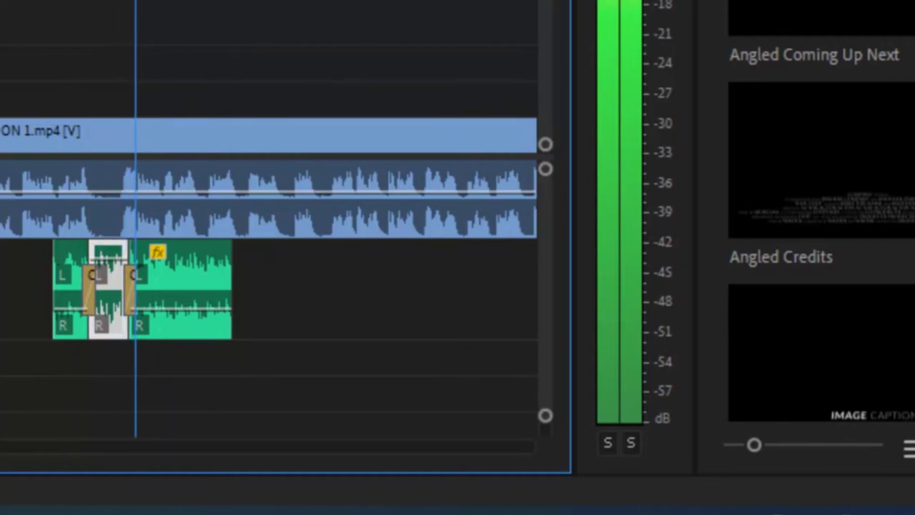
key("space")
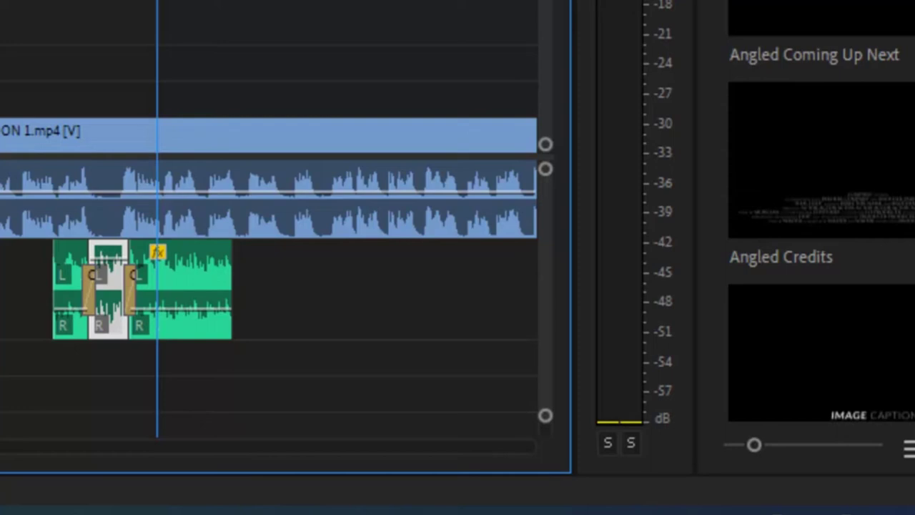
Step: Replace the Constant Gain crossfades at both A2 cuts with Constant Power and play back from about 23 seconds
left_click(89, 295)
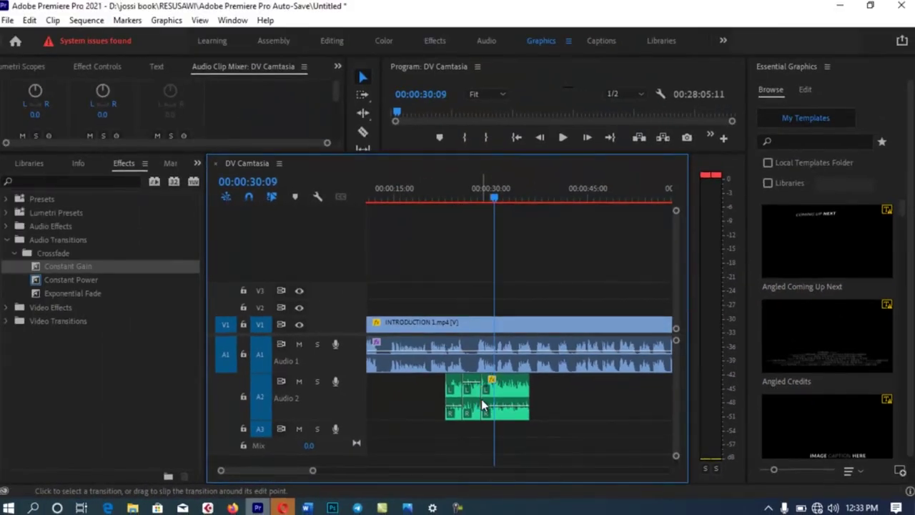
left_click_drag(57, 280, 465, 400)
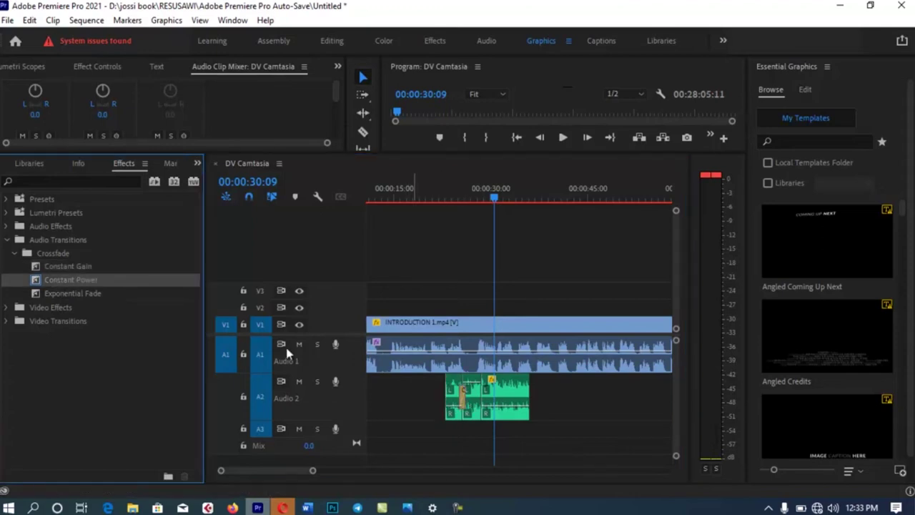
left_click_drag(36, 283, 481, 410)
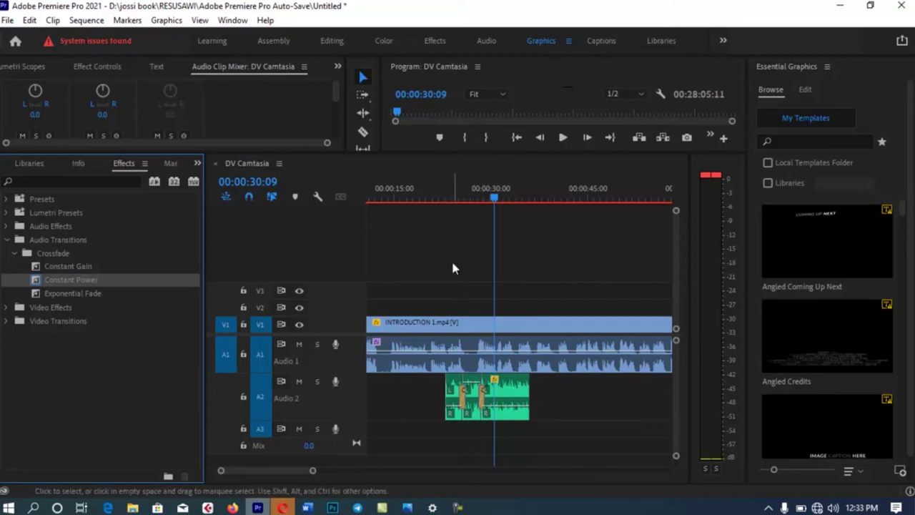
left_click(453, 197)
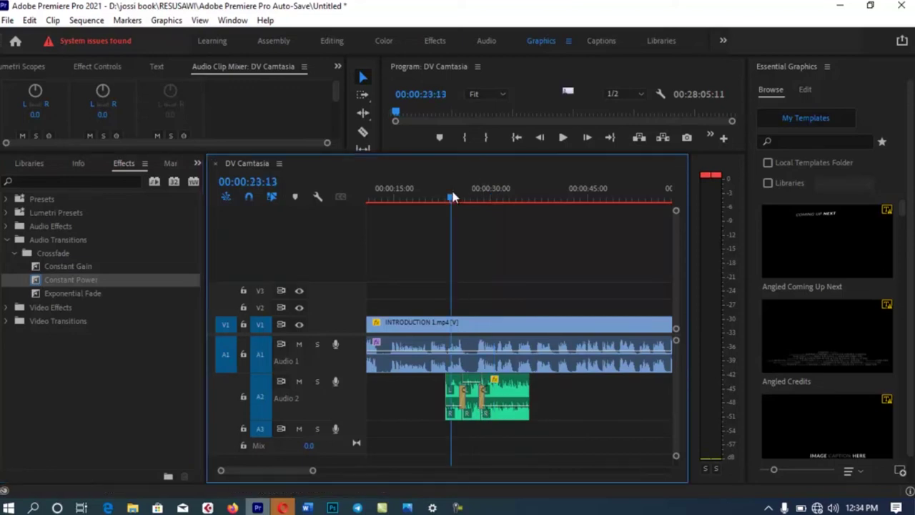
key("space")
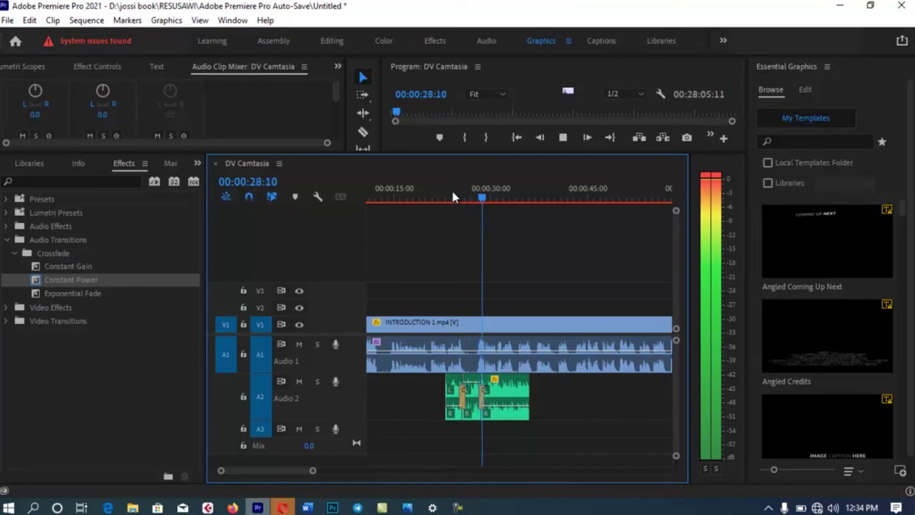
key("space")
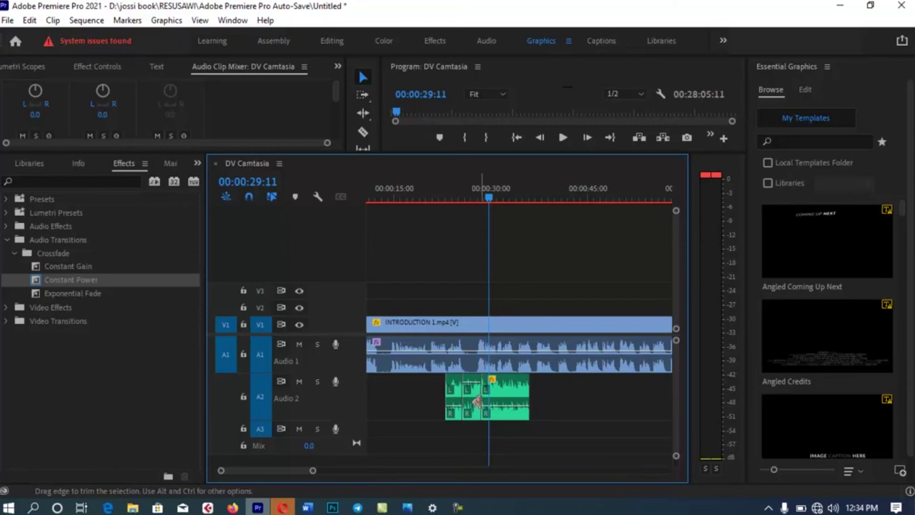
Step: Apply Exponential Fade at both A2 cuts in place of Constant Power and play back the transitions
left_click_drag(65, 296, 465, 406)
left_click_drag(57, 292, 481, 390)
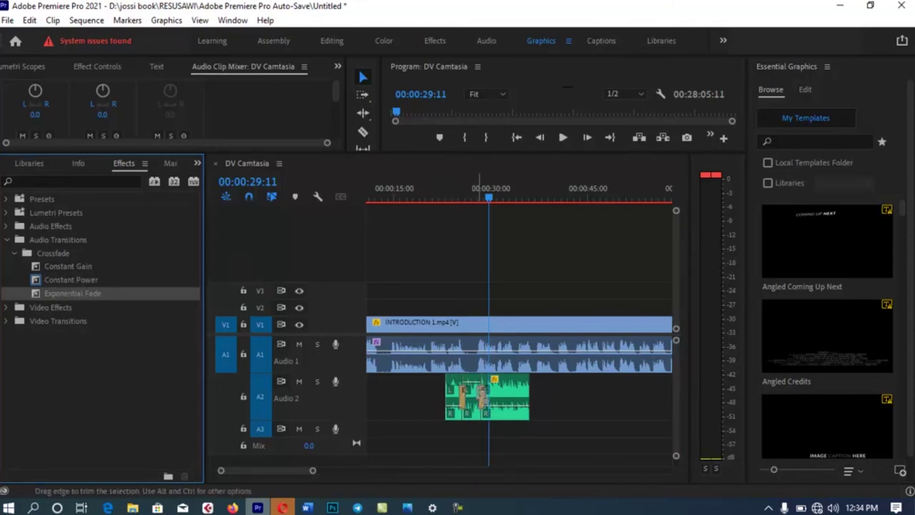
left_click(455, 197)
key("space")
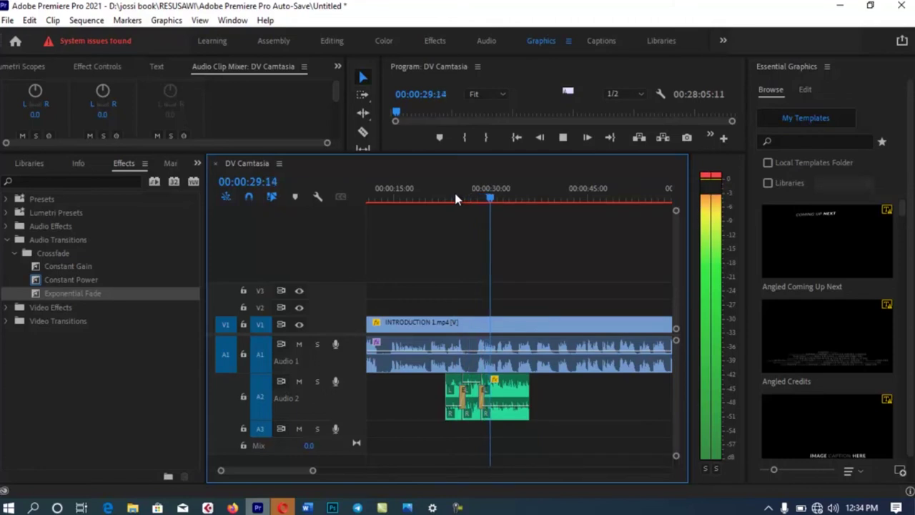
key("space")
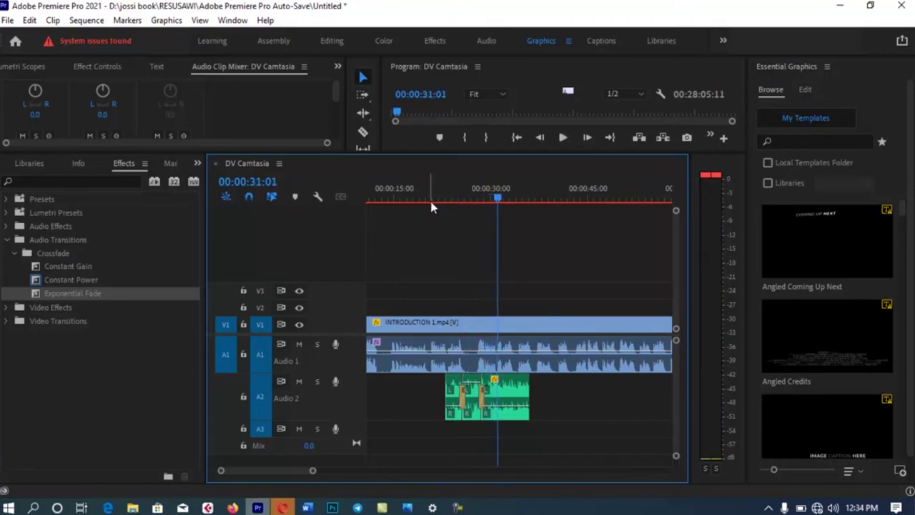
Step: Add Exponential Fade to the start of the A2 music, play it back and enlarge the mixer and monitor area
left_click_drag(37, 293, 449, 404)
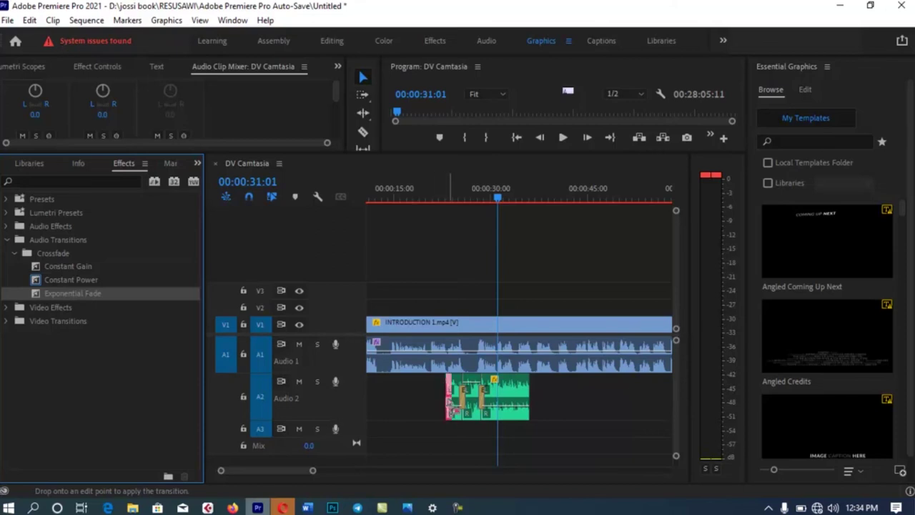
left_click(443, 200)
key("space")
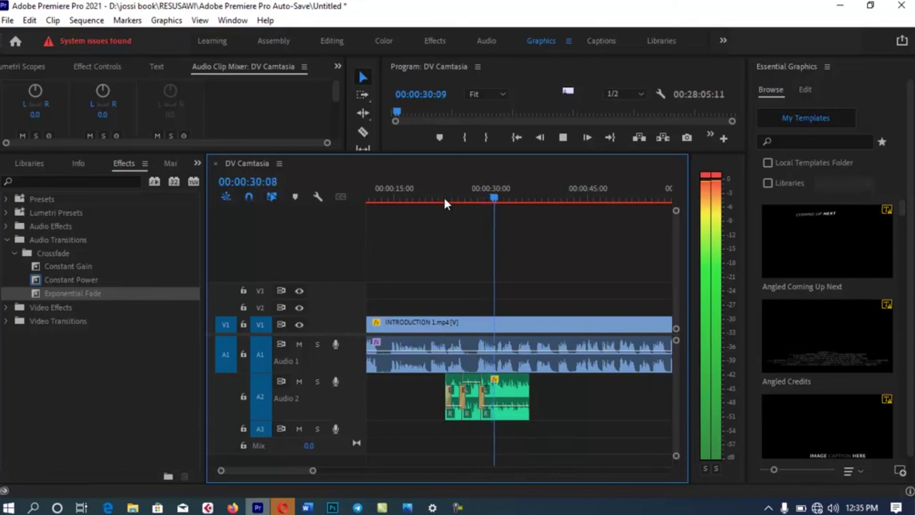
key("space")
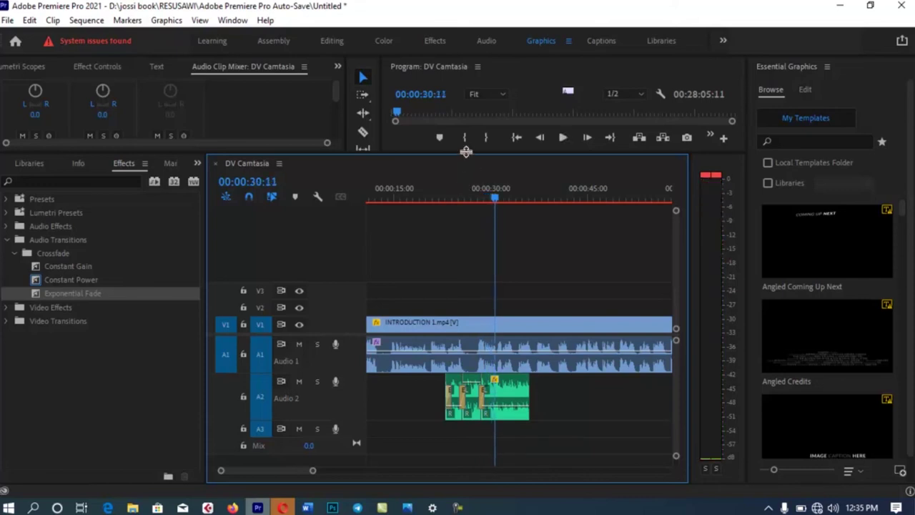
left_click_drag(466, 152, 502, 387)
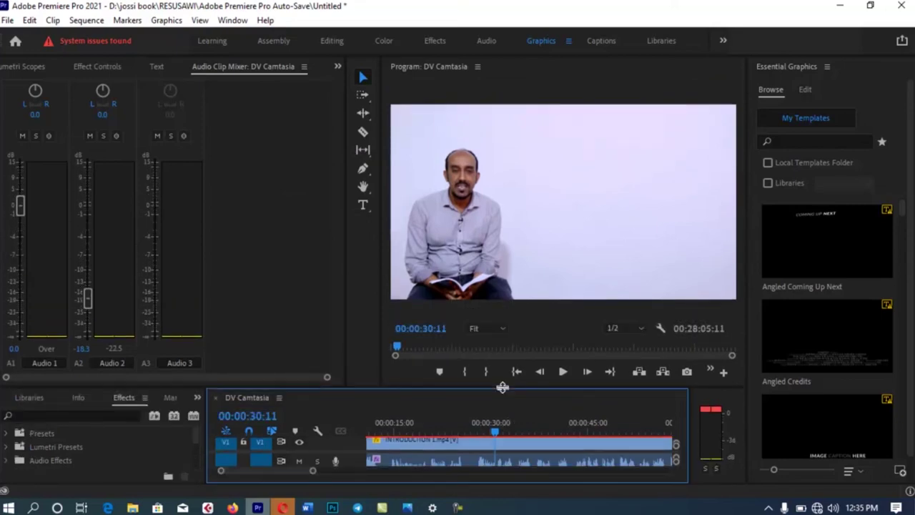